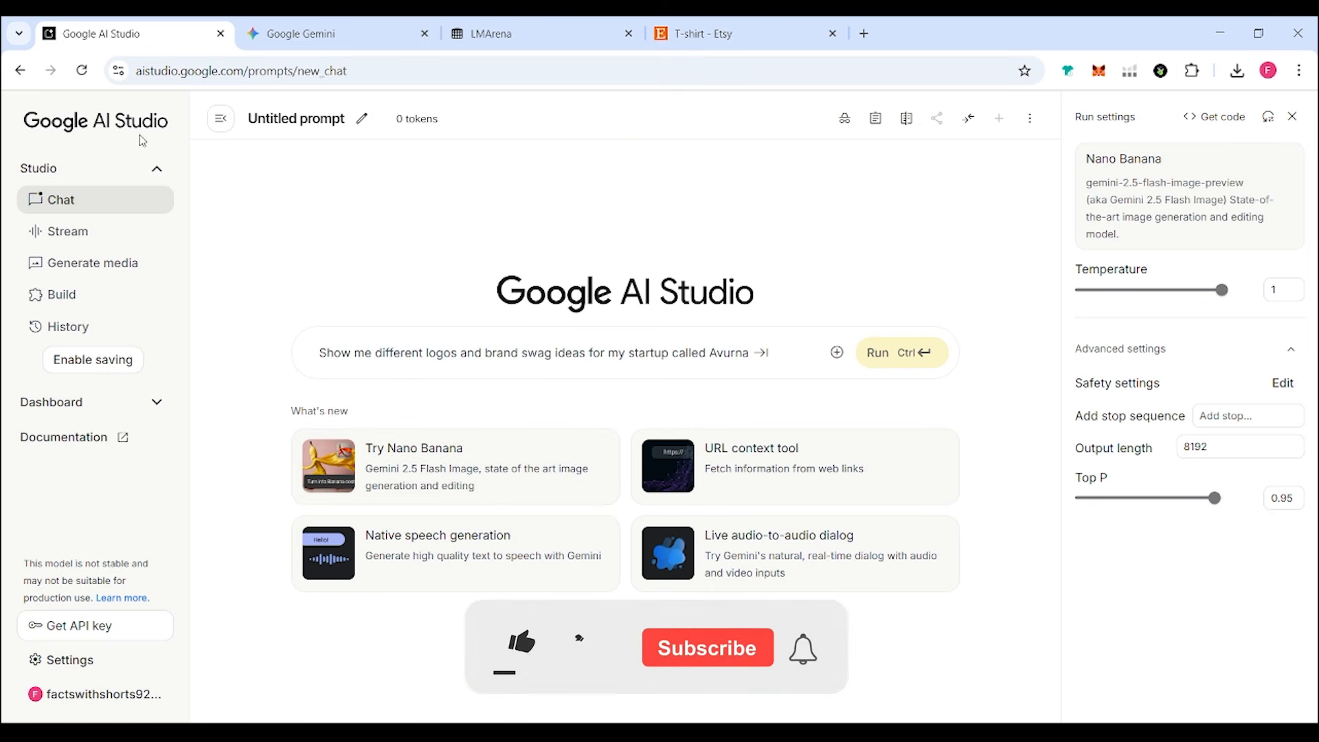
Step: Load the Try Nano Banana starter prompt in Google AI Studio
left_click(382, 466)
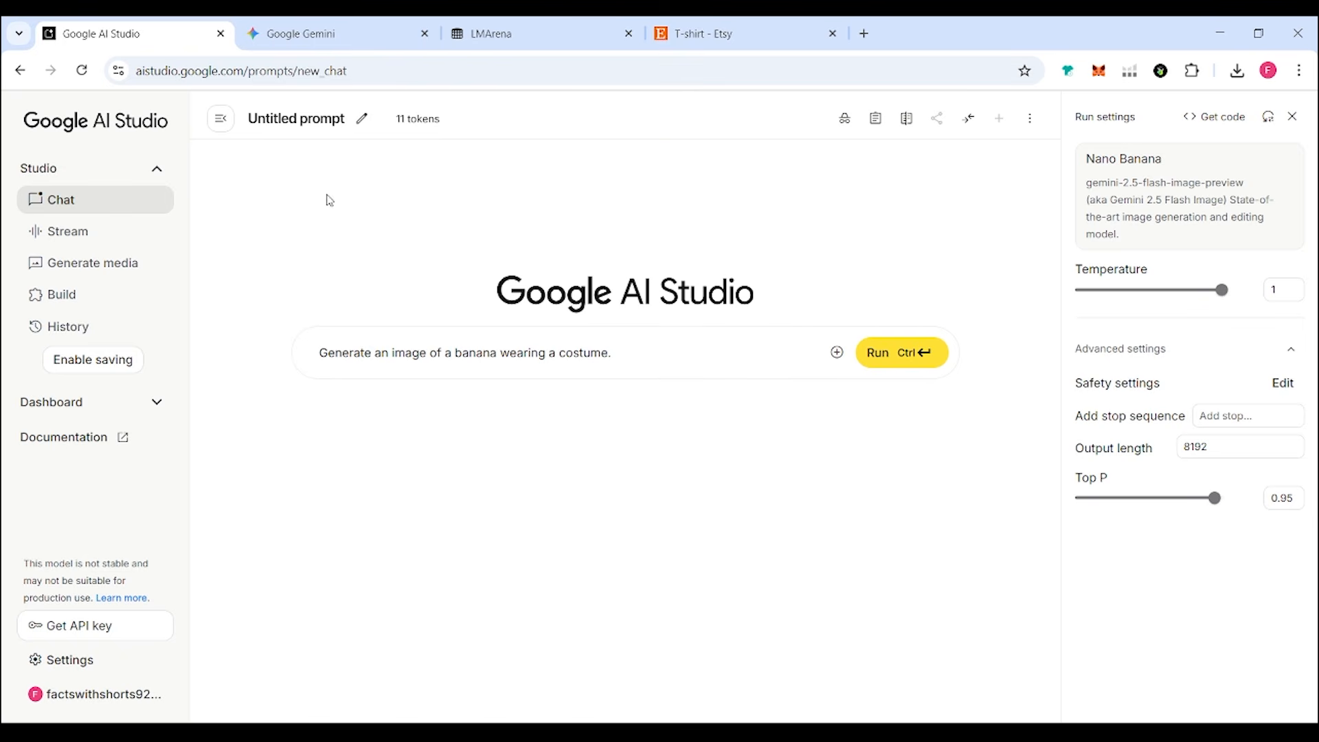
mouse_move(421, 124)
Step: Switch to Google Gemini and choose the Create images tool for the prompt
left_click(327, 37)
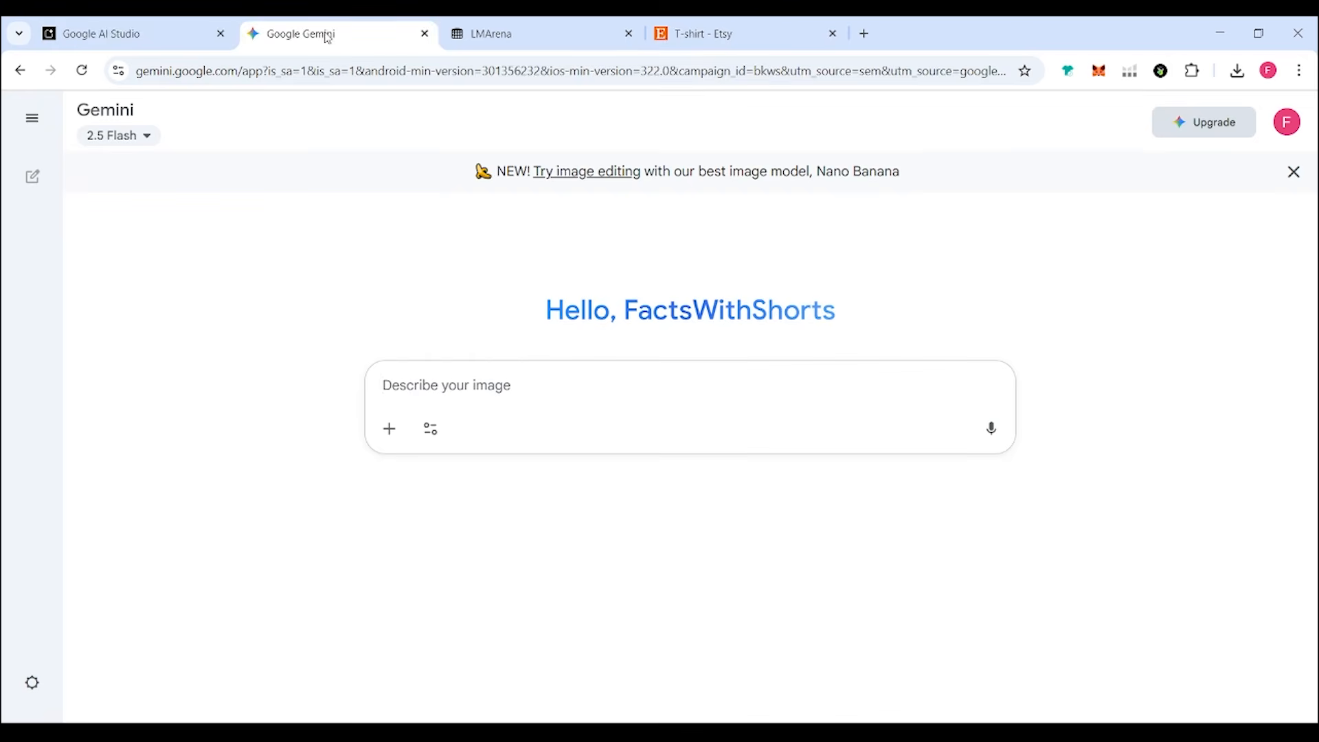
left_click(428, 429)
left_click(501, 512)
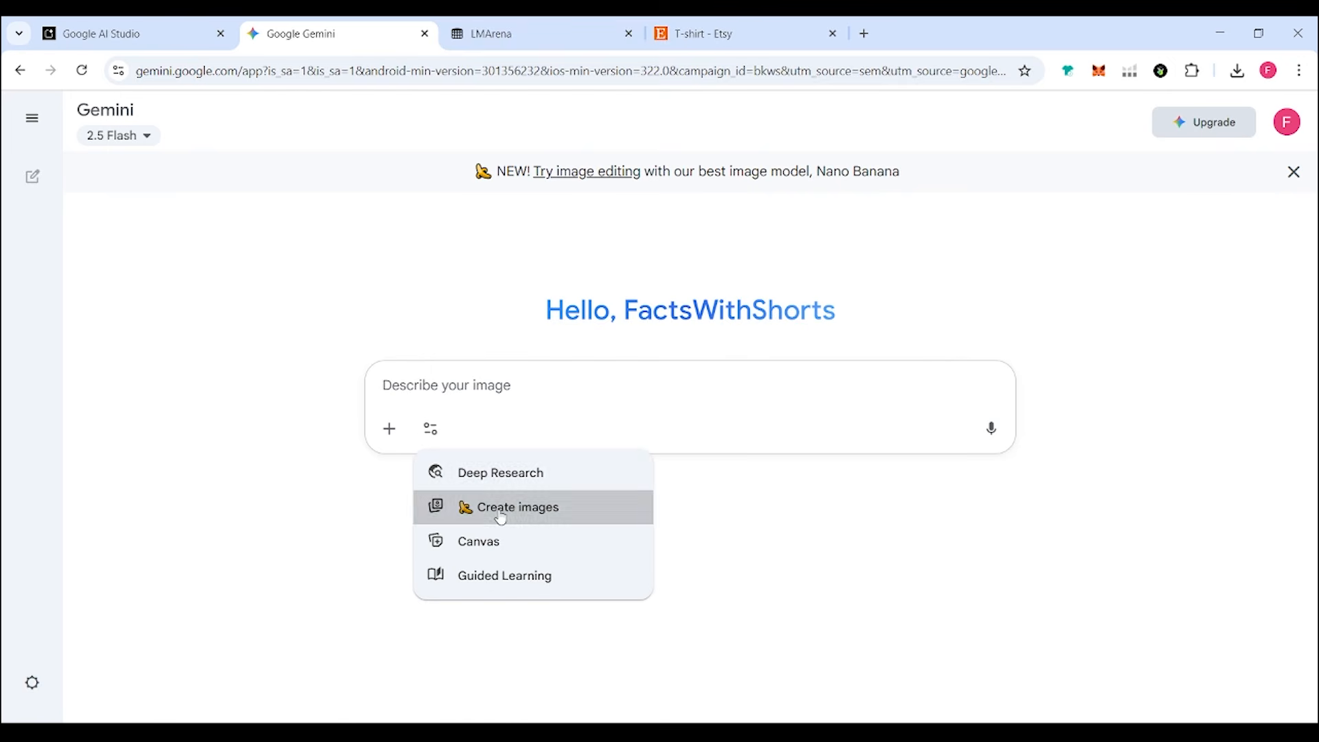
Step: Switch to LMArena and turn on image generation for the prompt
left_click(530, 33)
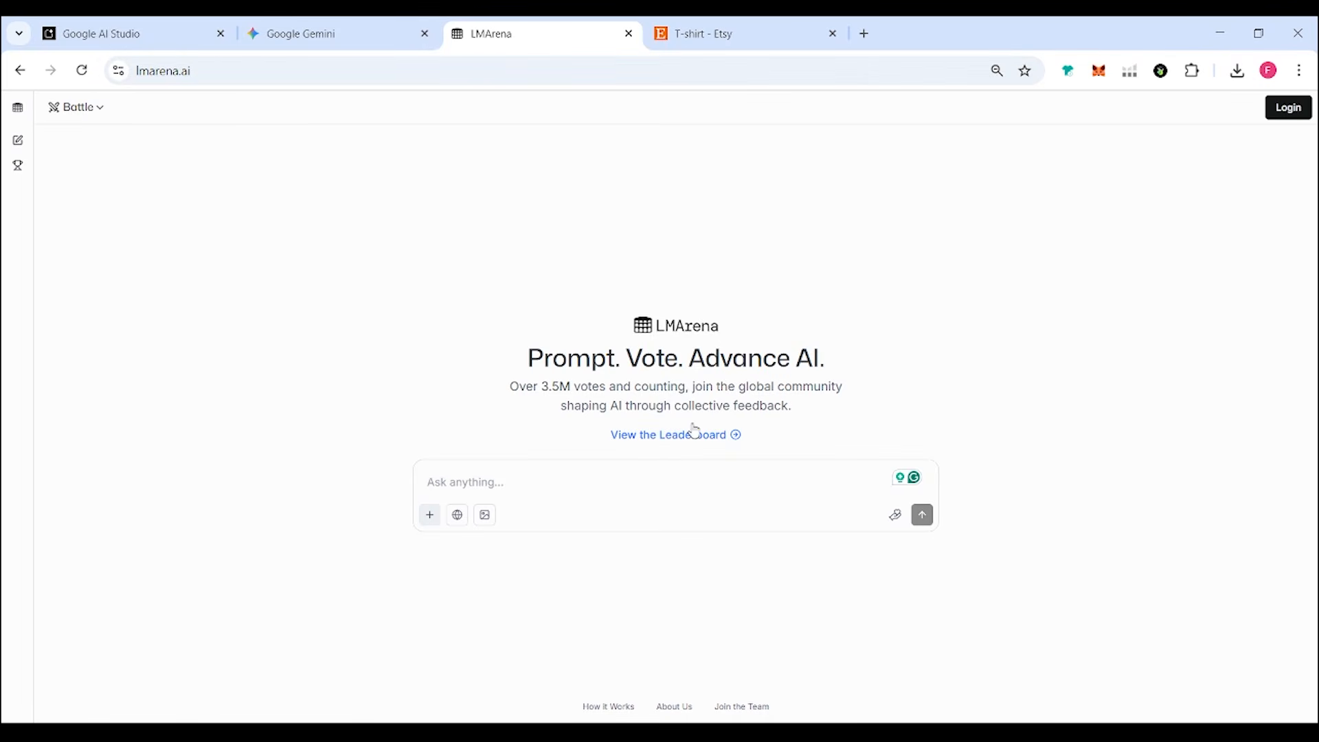
left_click_drag(736, 404, 799, 410)
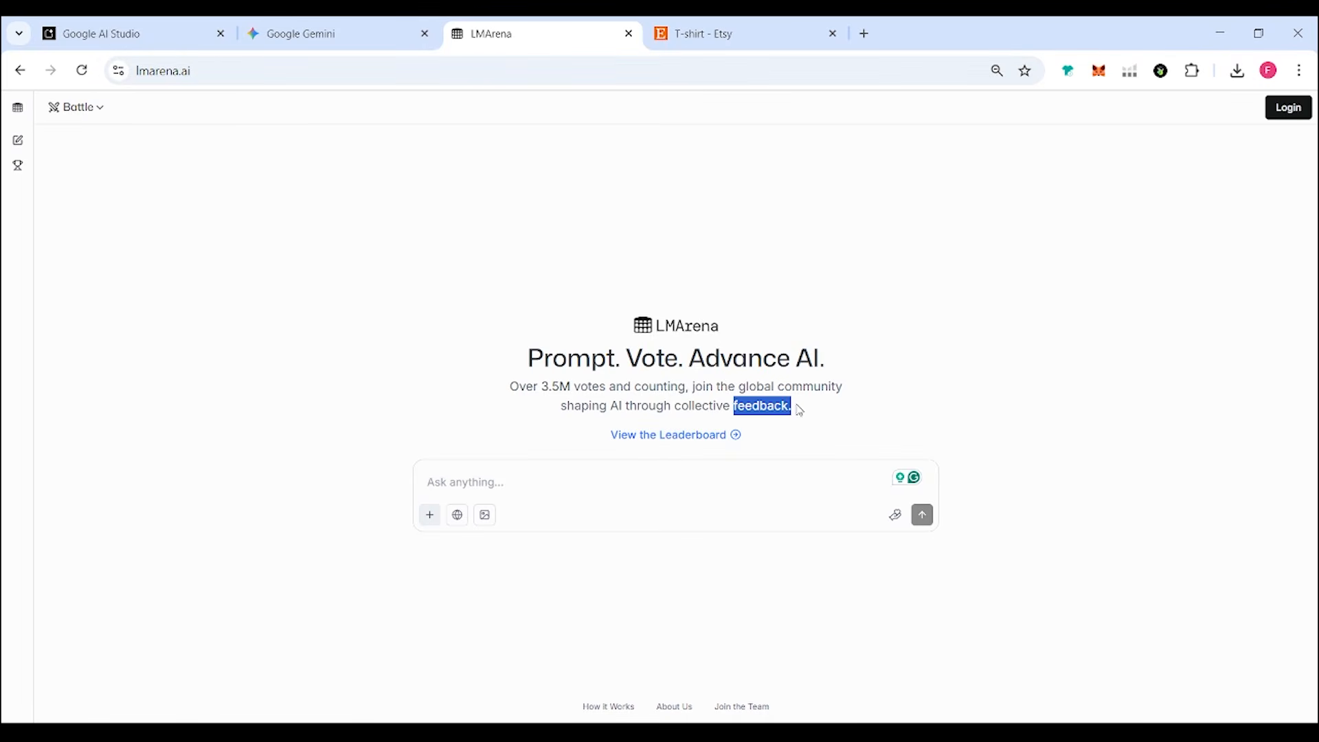
left_click(802, 410)
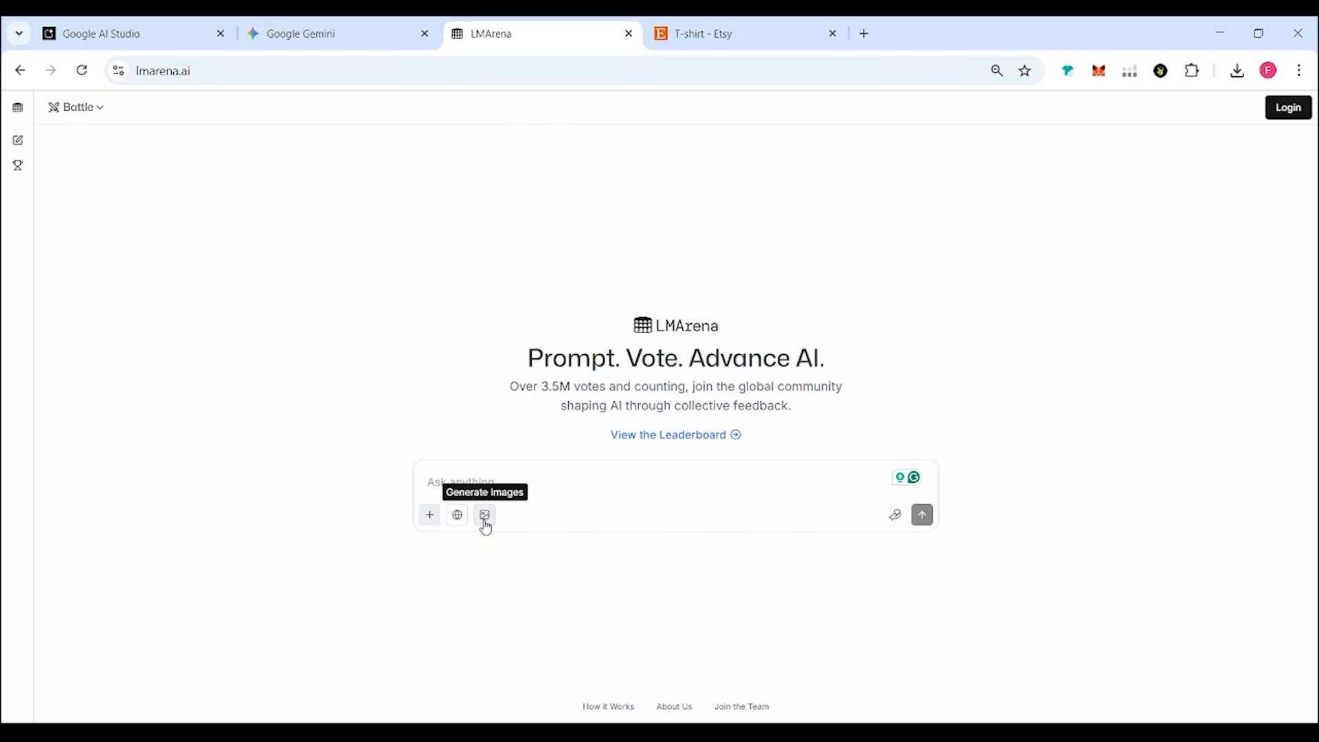
left_click(485, 517)
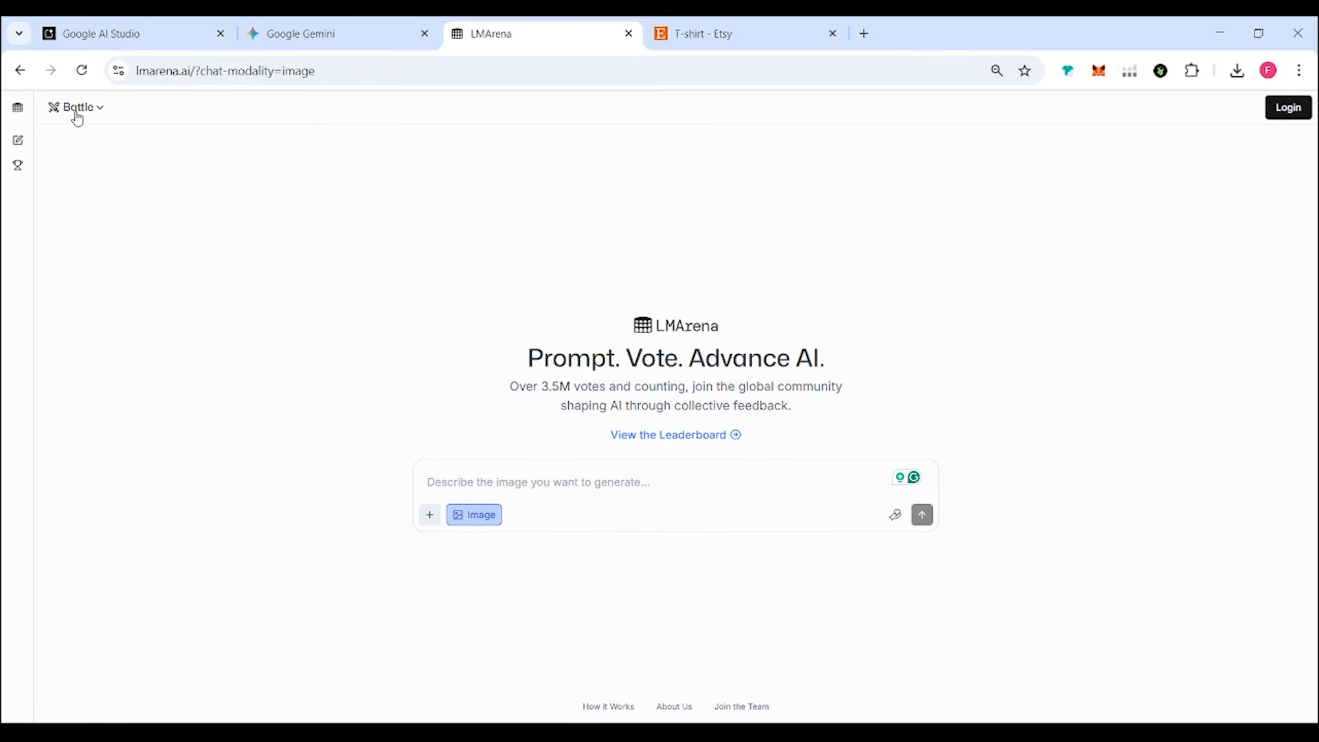
Step: Set the LMArena chat mode to Side by Side, check the first model's choices, and return to Google AI Studio
left_click(77, 117)
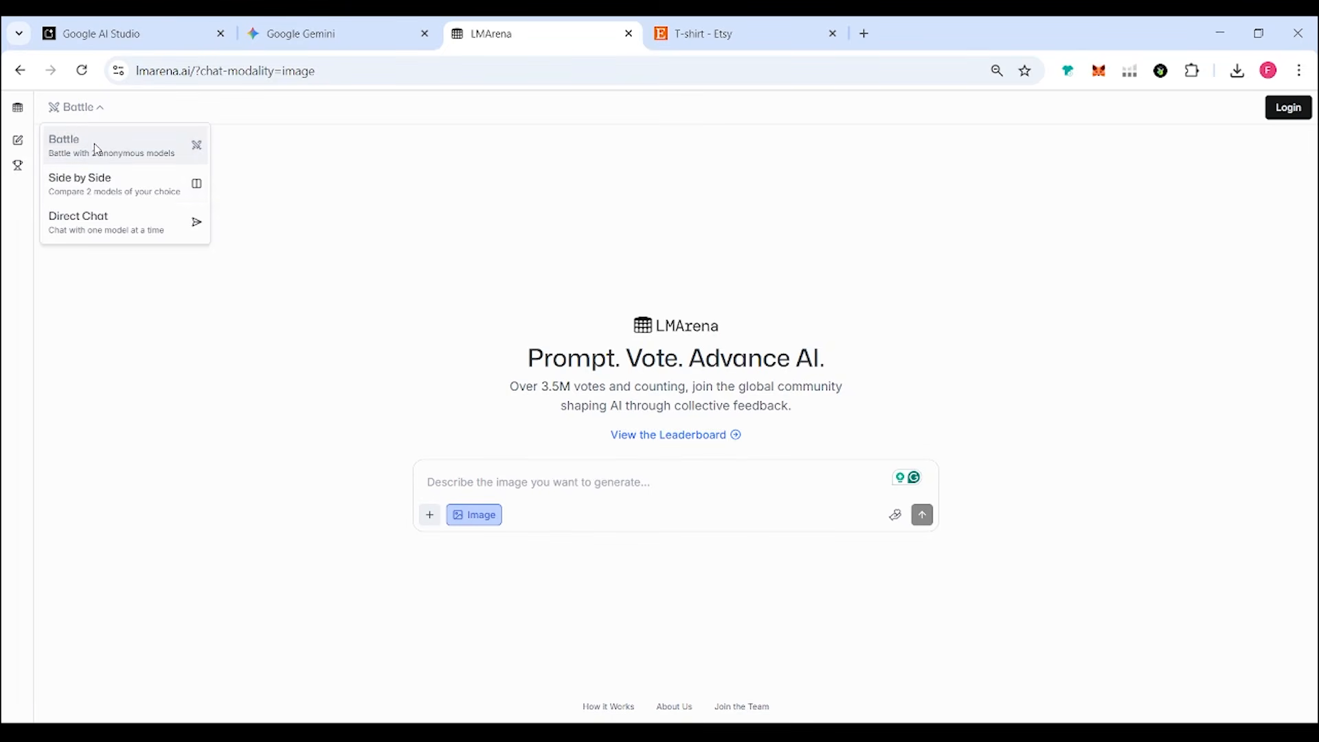
left_click(94, 191)
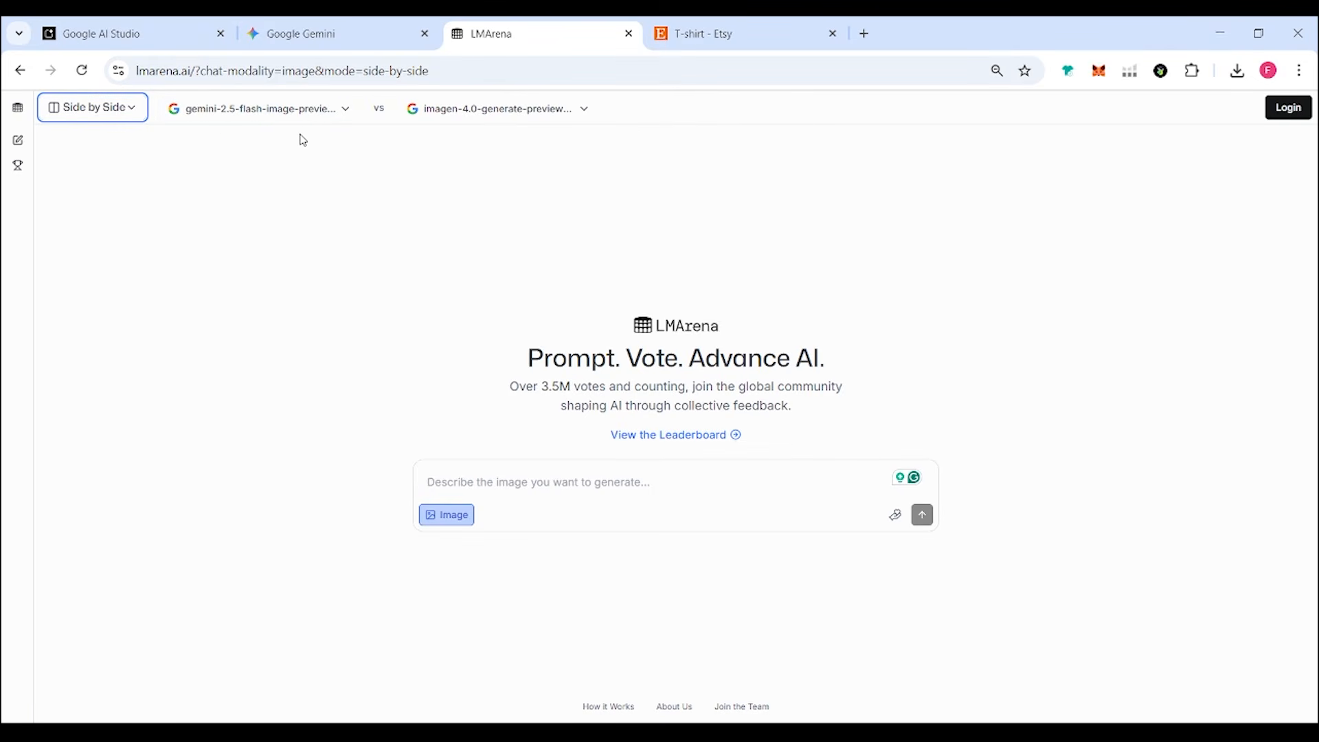
left_click(328, 117)
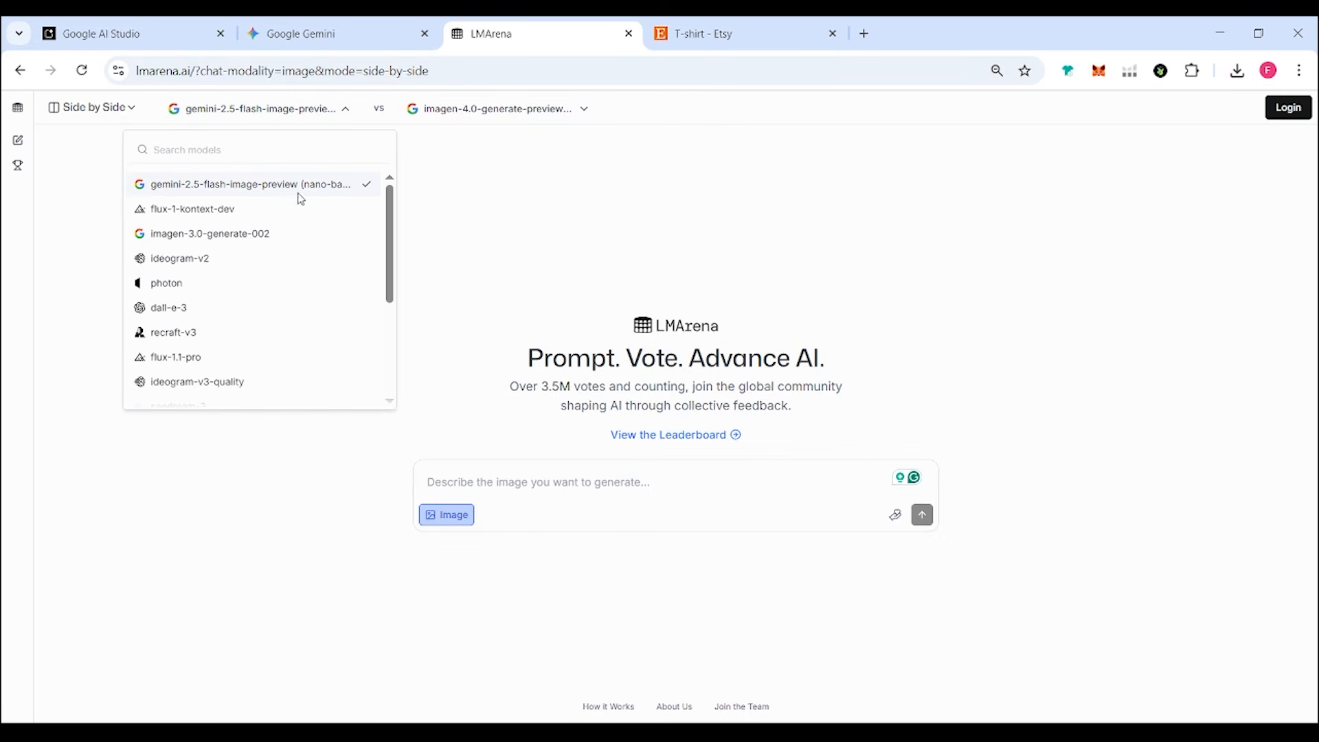
left_click(472, 204)
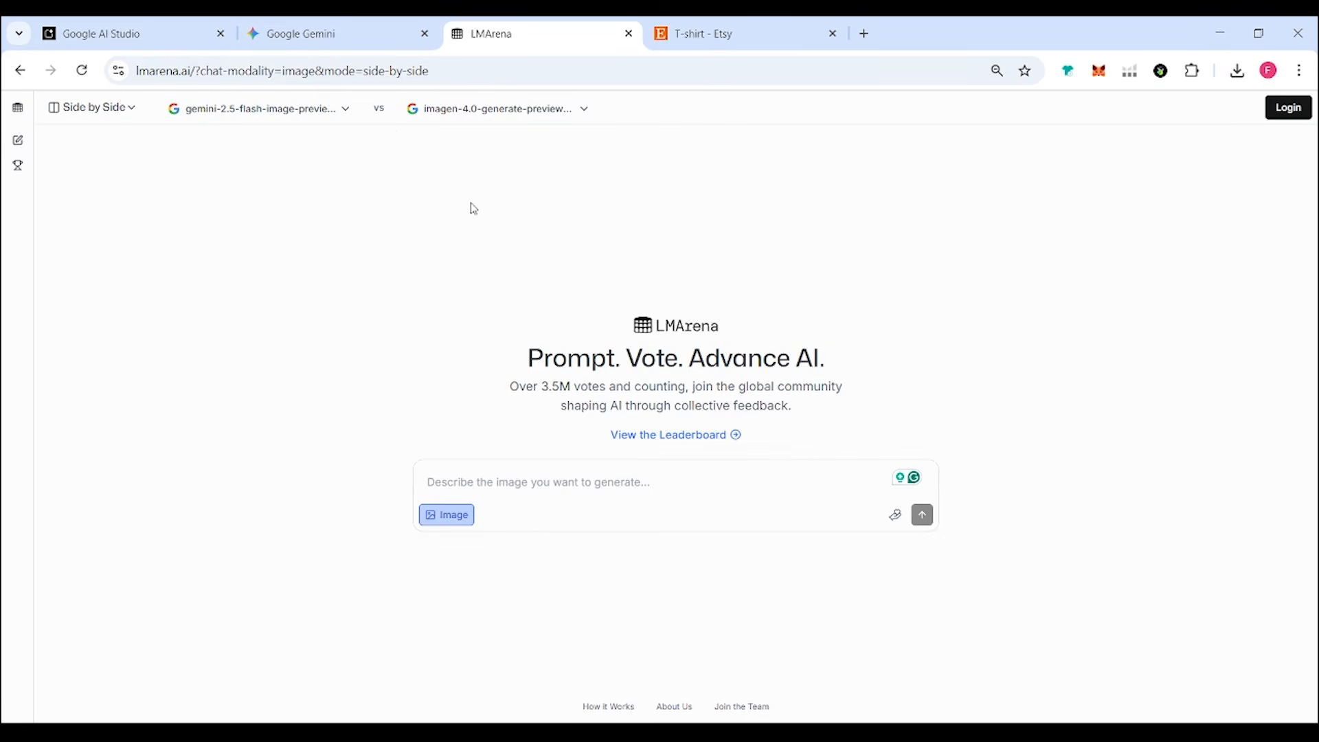
left_click(141, 39)
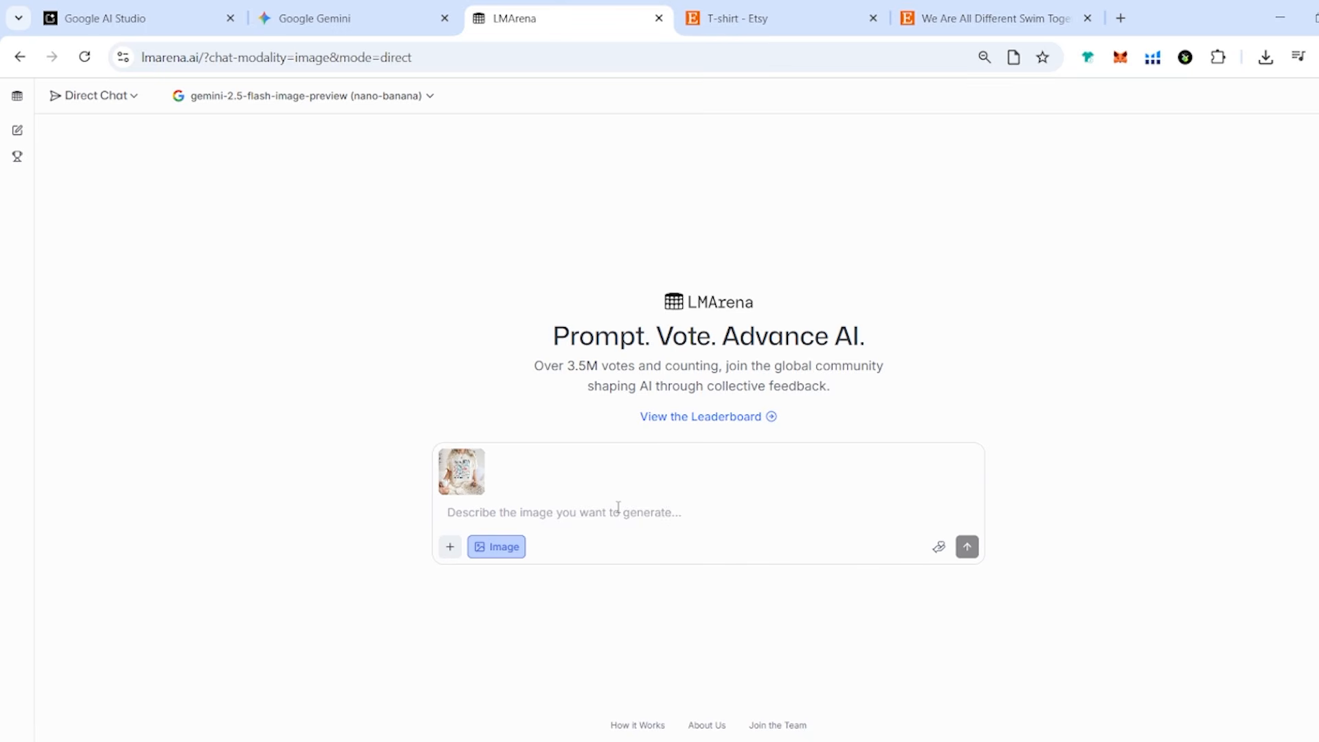
Step: Generate an image from the attached T-shirt photo in LMArena with the prompt "show me this image with women face." and view the result enlarged
type("show me this image with women face.")
key("Return")
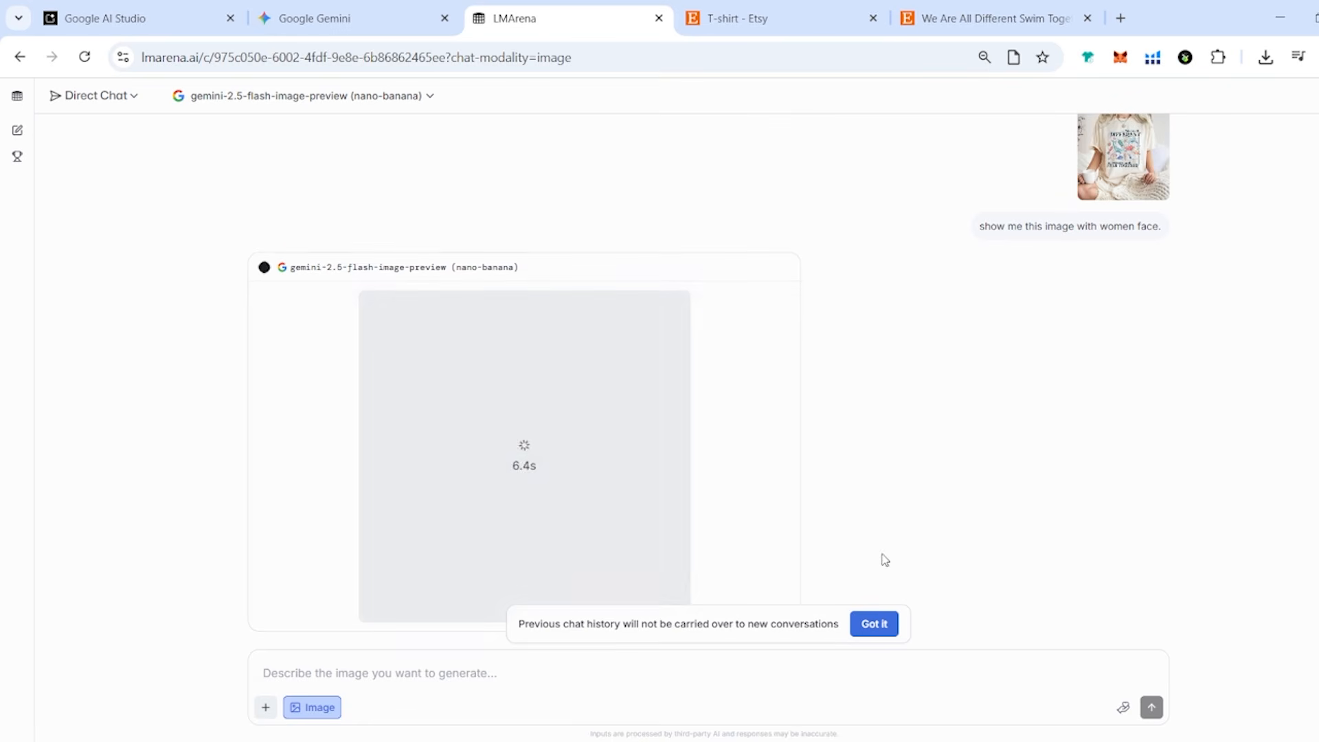
left_click(885, 624)
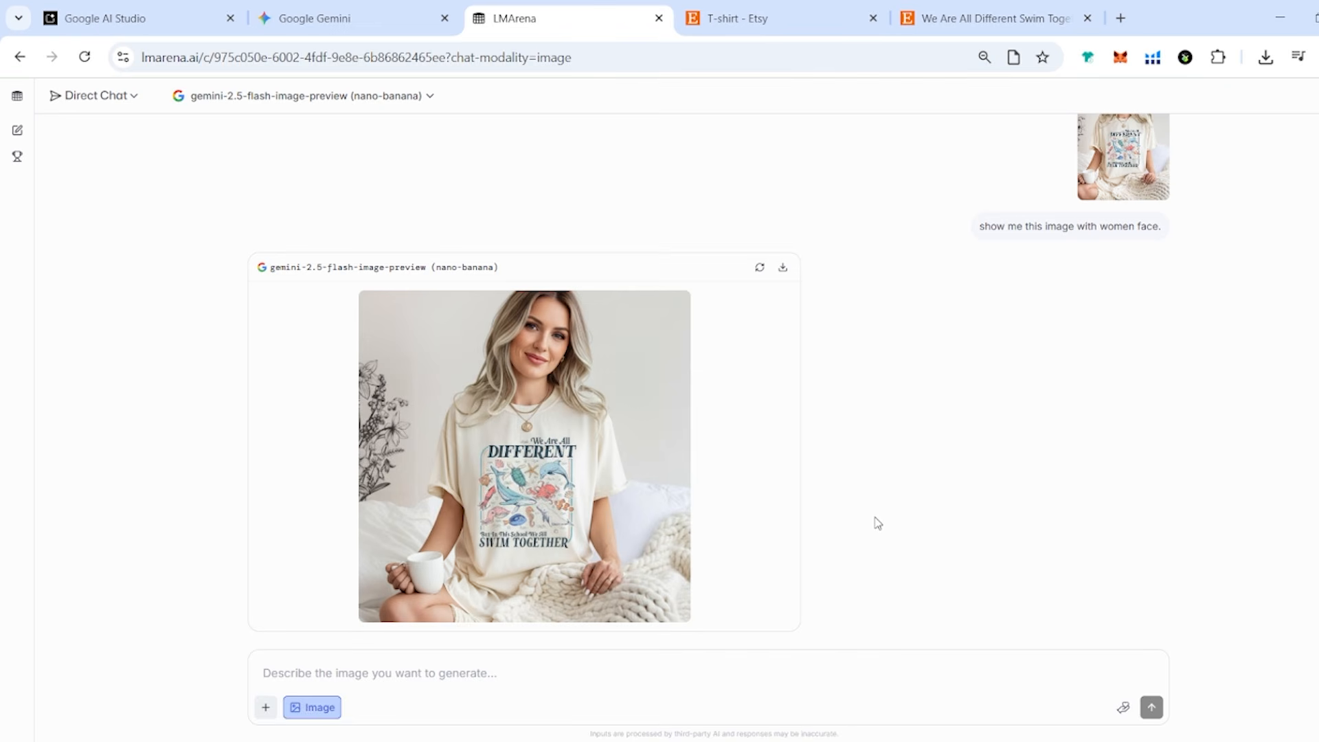
left_click(624, 487)
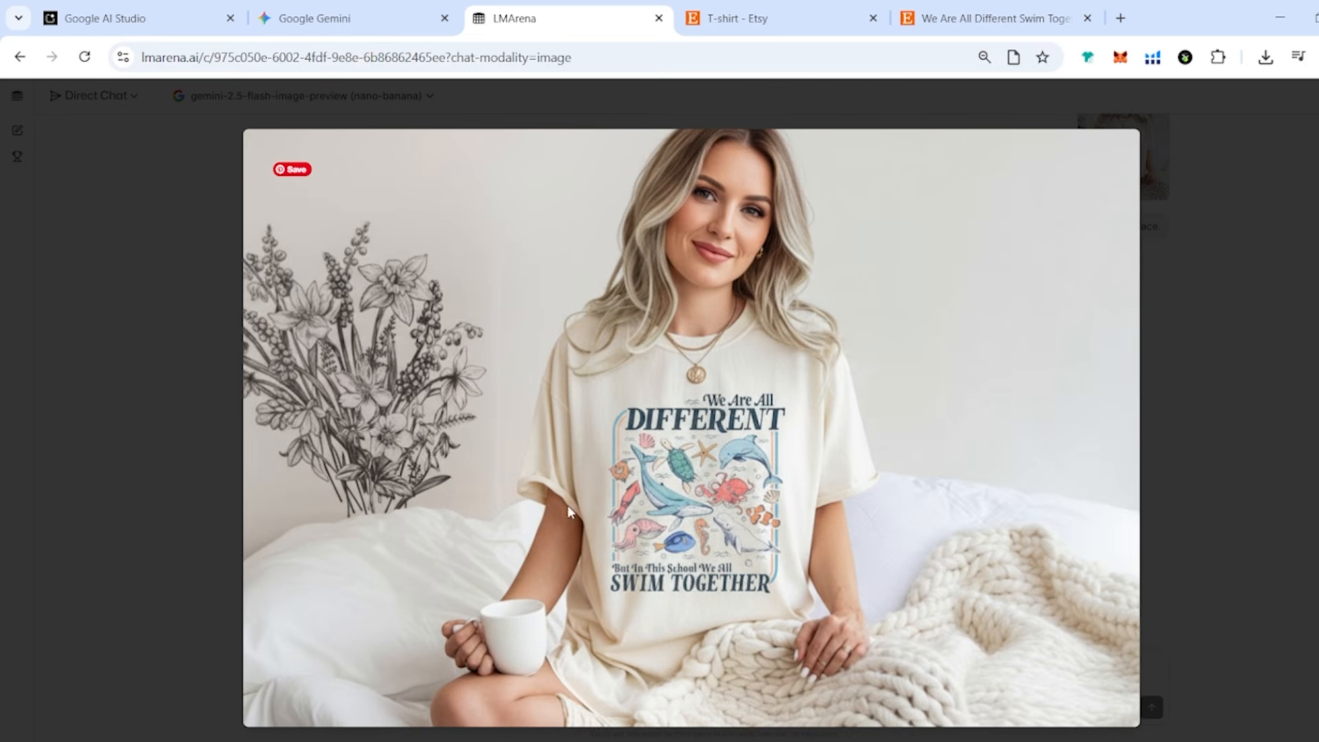
key("Escape")
Step: Submit the prompt "make her stand instead" with the image of the woman's face attached and view the result enlarged
type("make her stand instead")
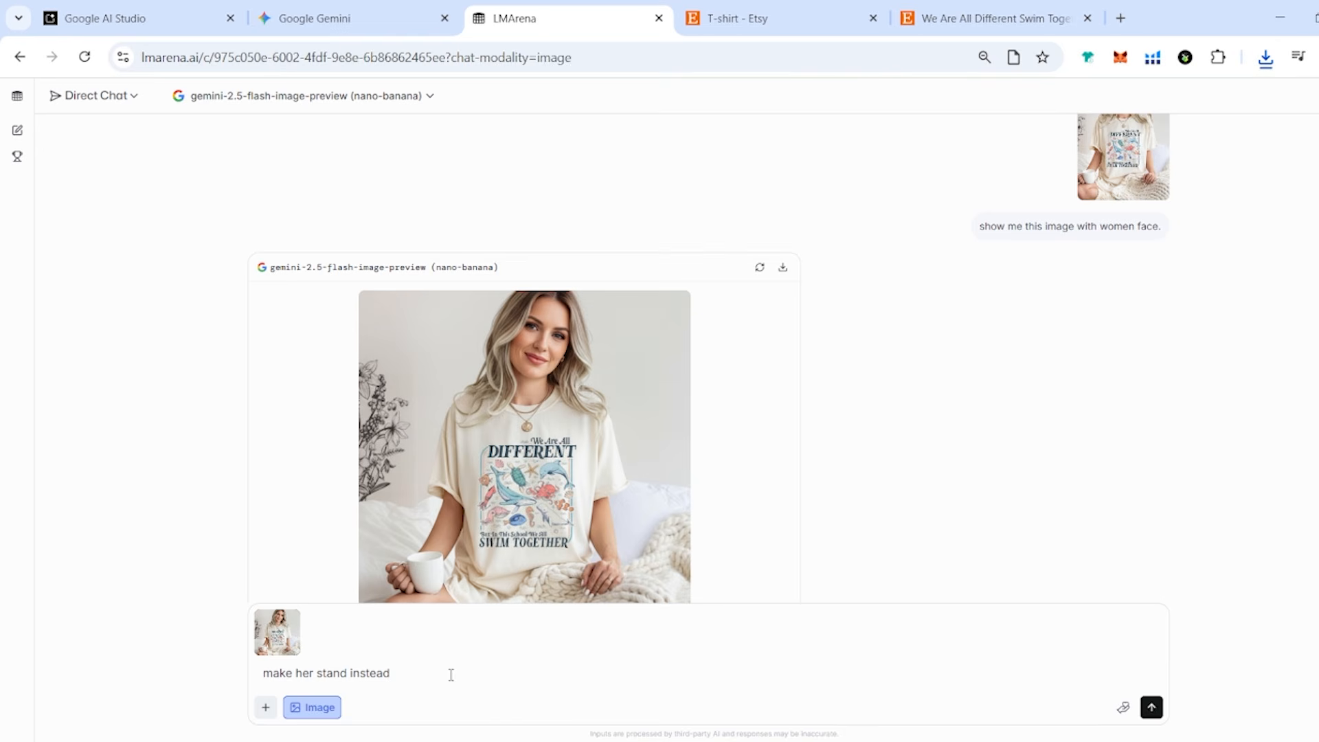
left_click(1152, 707)
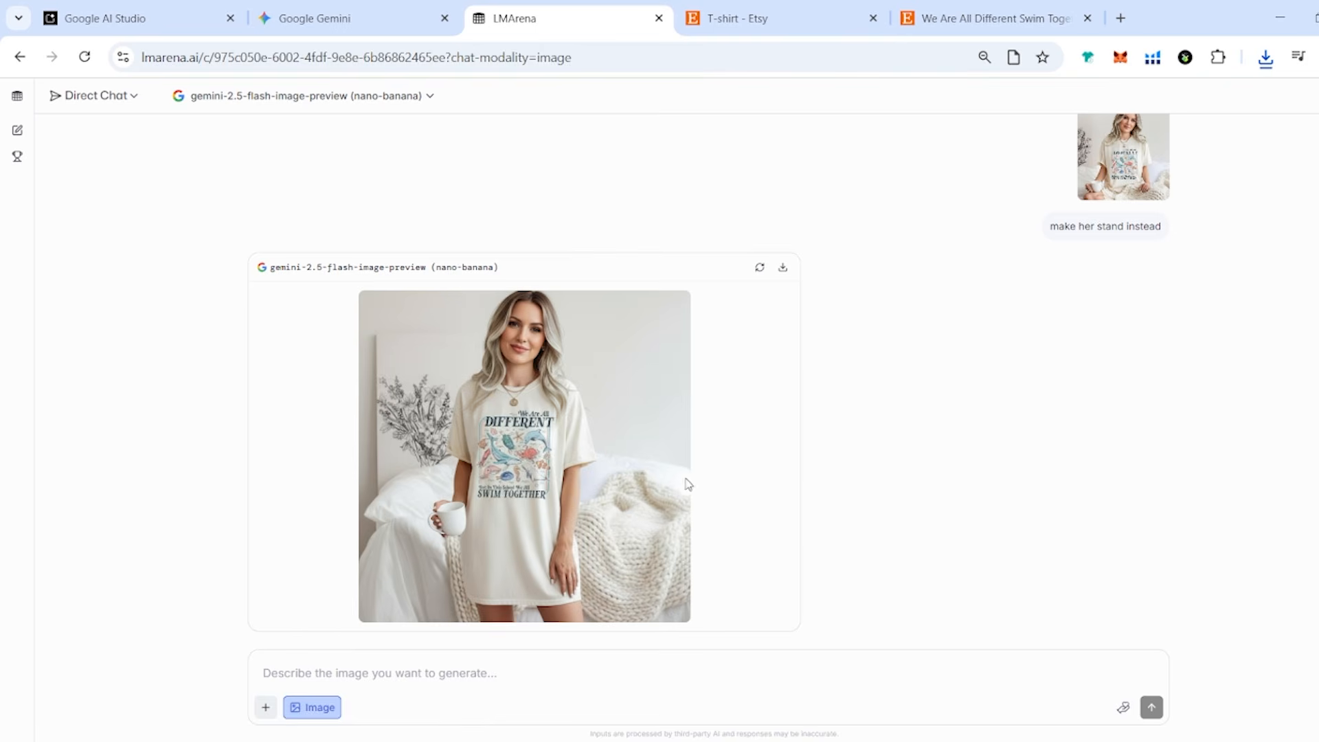
left_click(570, 470)
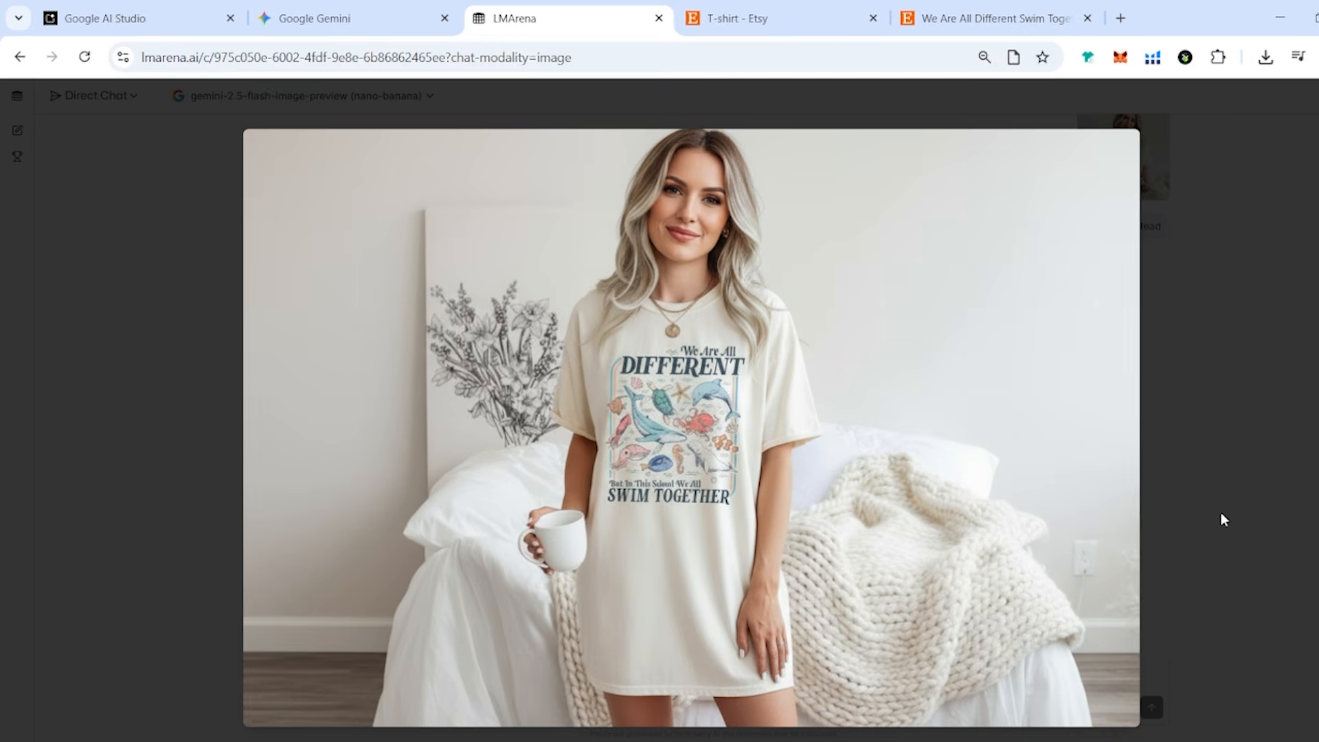
key("Escape")
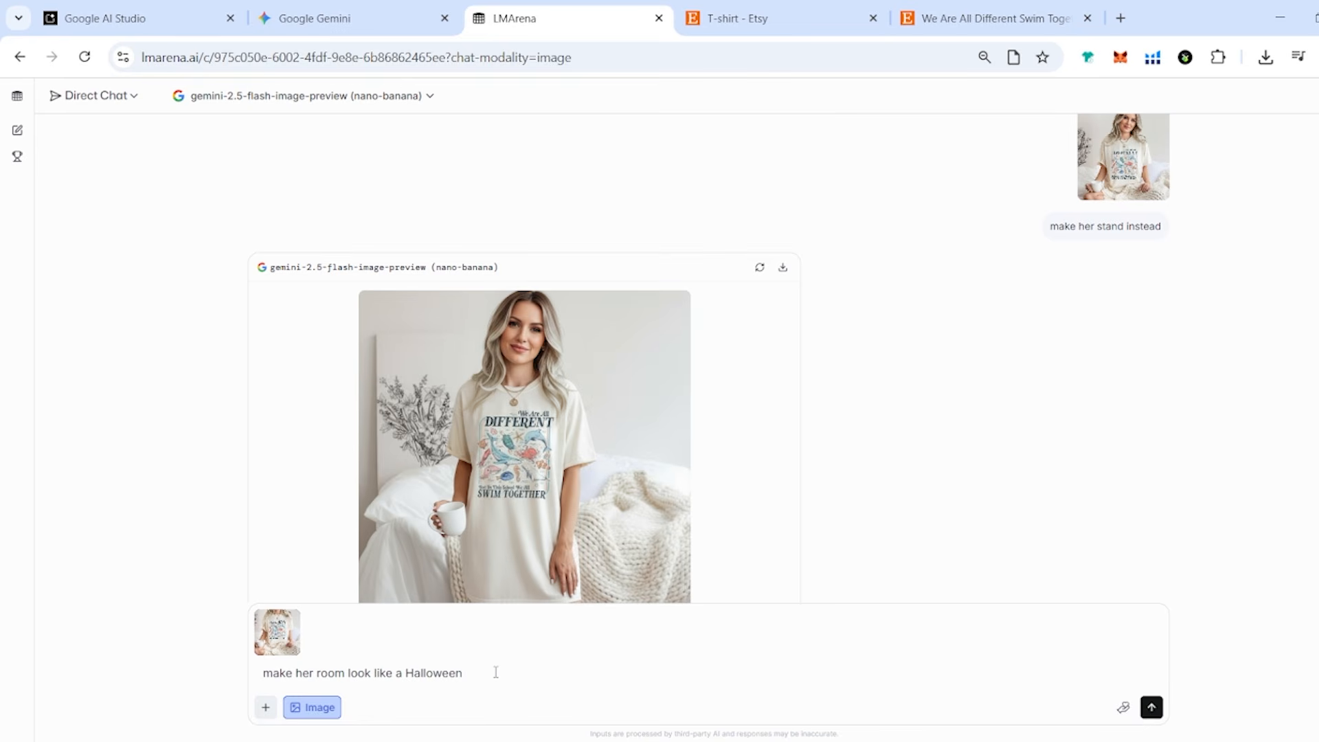
Step: Submit the prompt "make her room look like a Halloween." with the original T-shirt photo attached and view the result enlarged
scroll(653, 507, "down", 1)
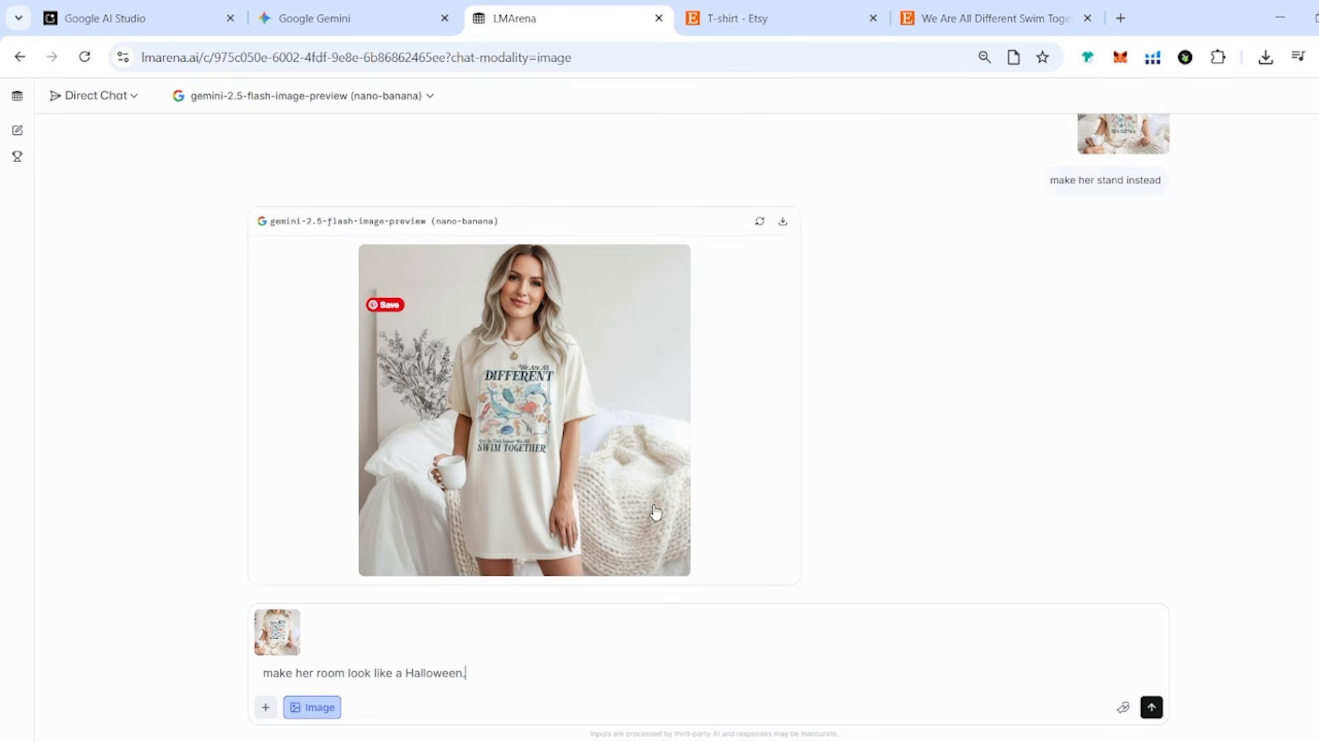
left_click(1157, 708)
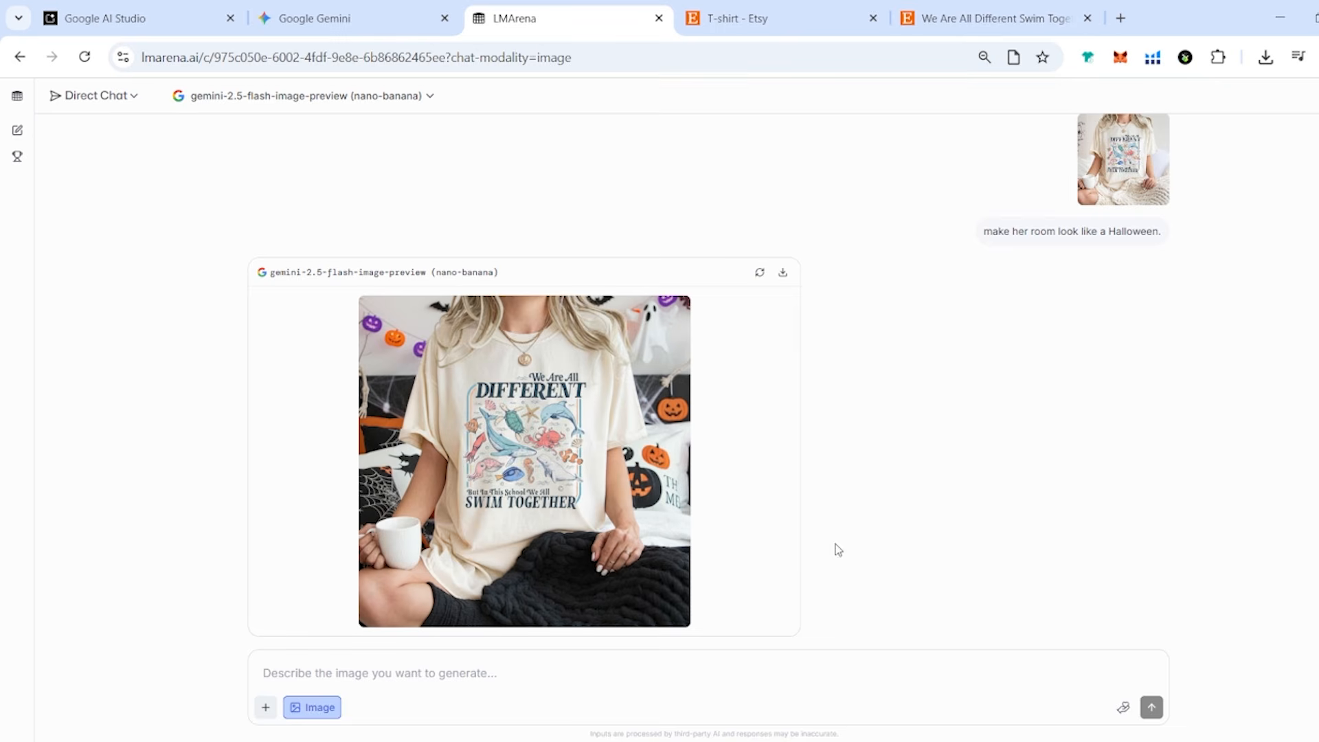
left_click(651, 498)
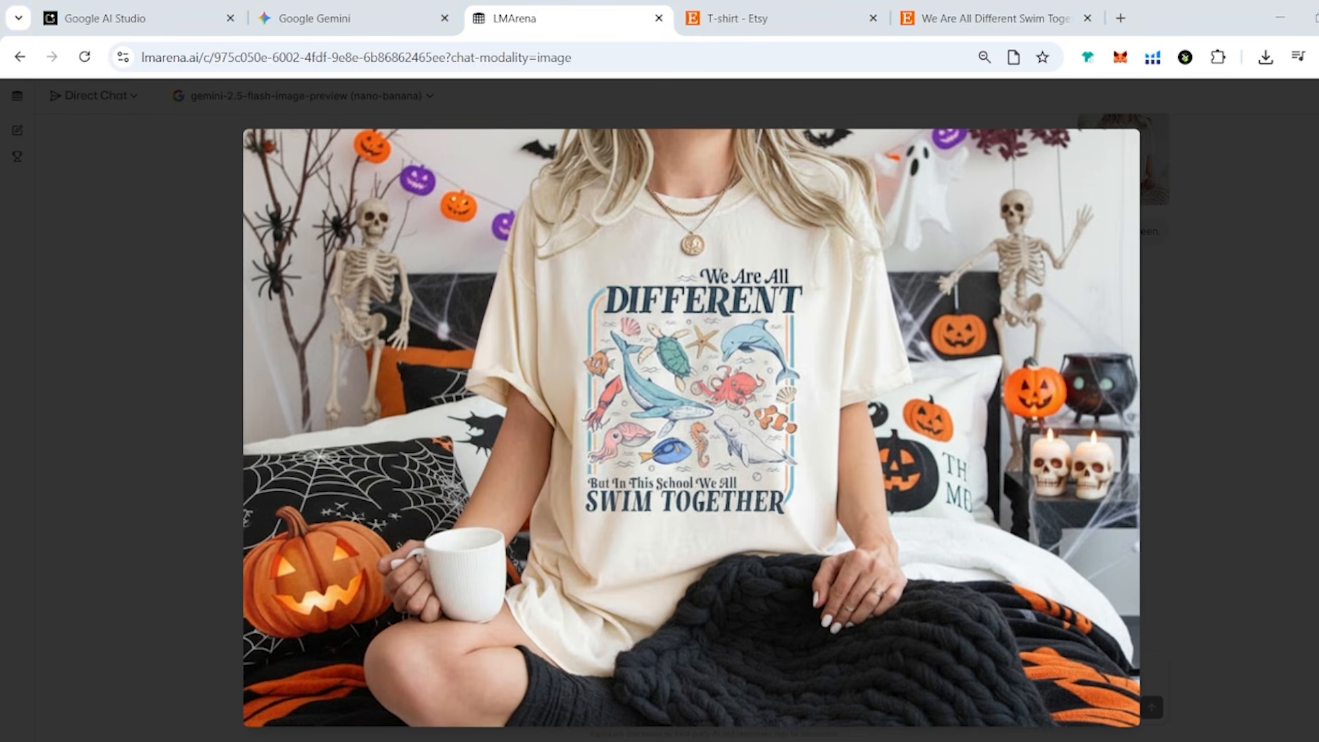
left_click(482, 589)
Step: Reuse the room prompt with the original T-shirt photo as "make her room look like a Christmas." and view the result enlarged
type("make her room look like a Halloween.")
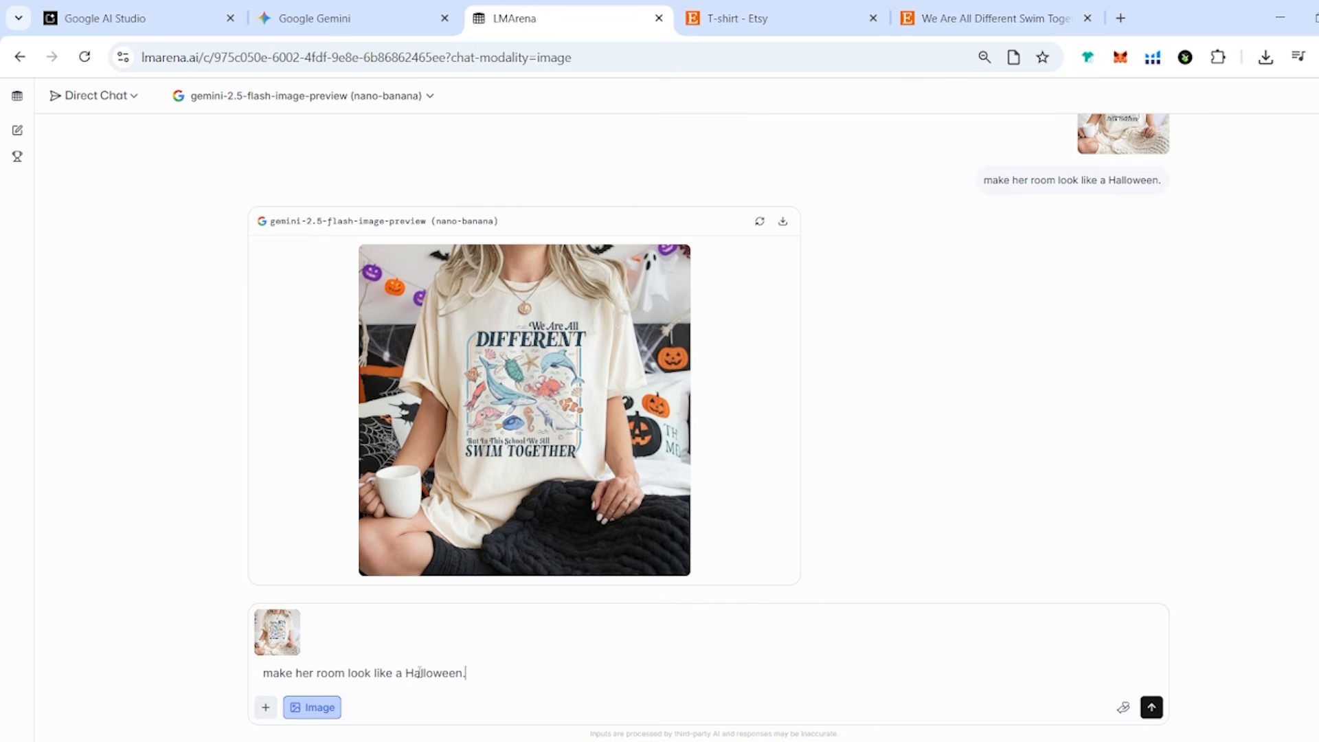
left_click_drag(408, 672, 515, 669)
type("Christmas")
left_click(1152, 708)
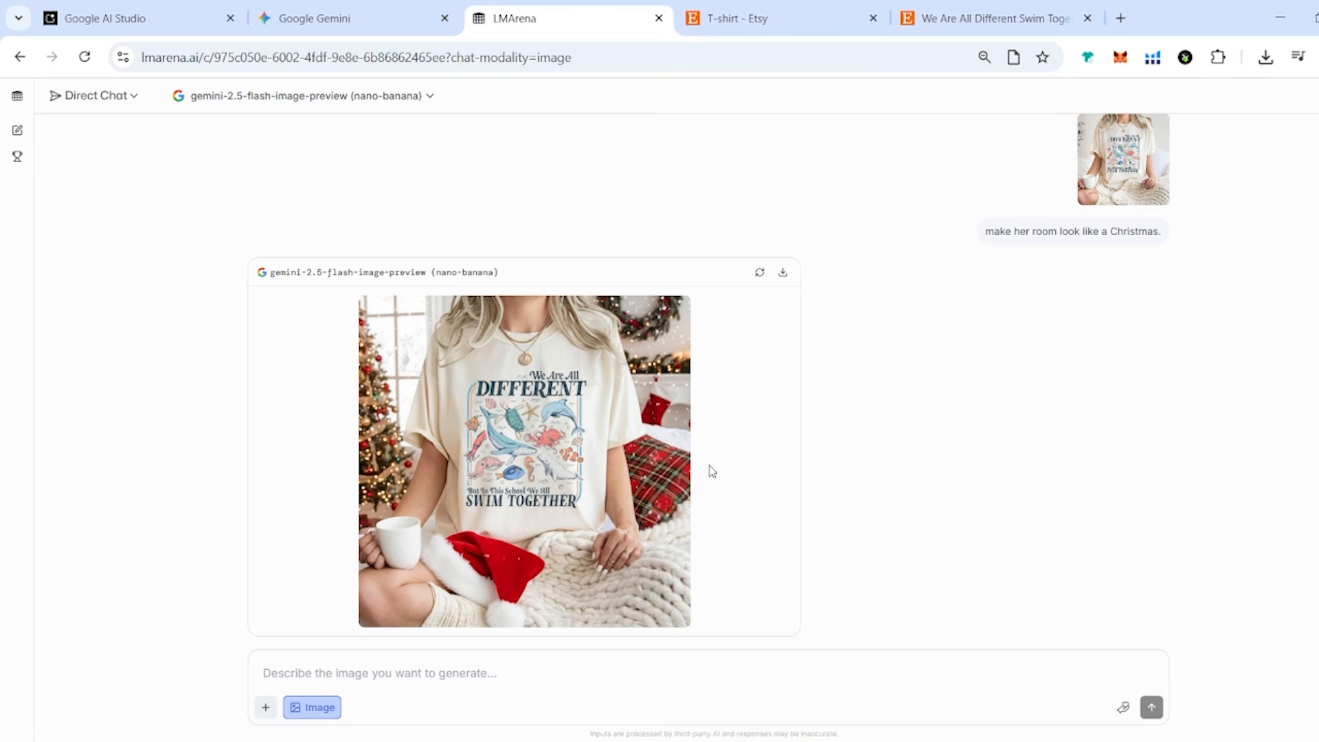
left_click(607, 436)
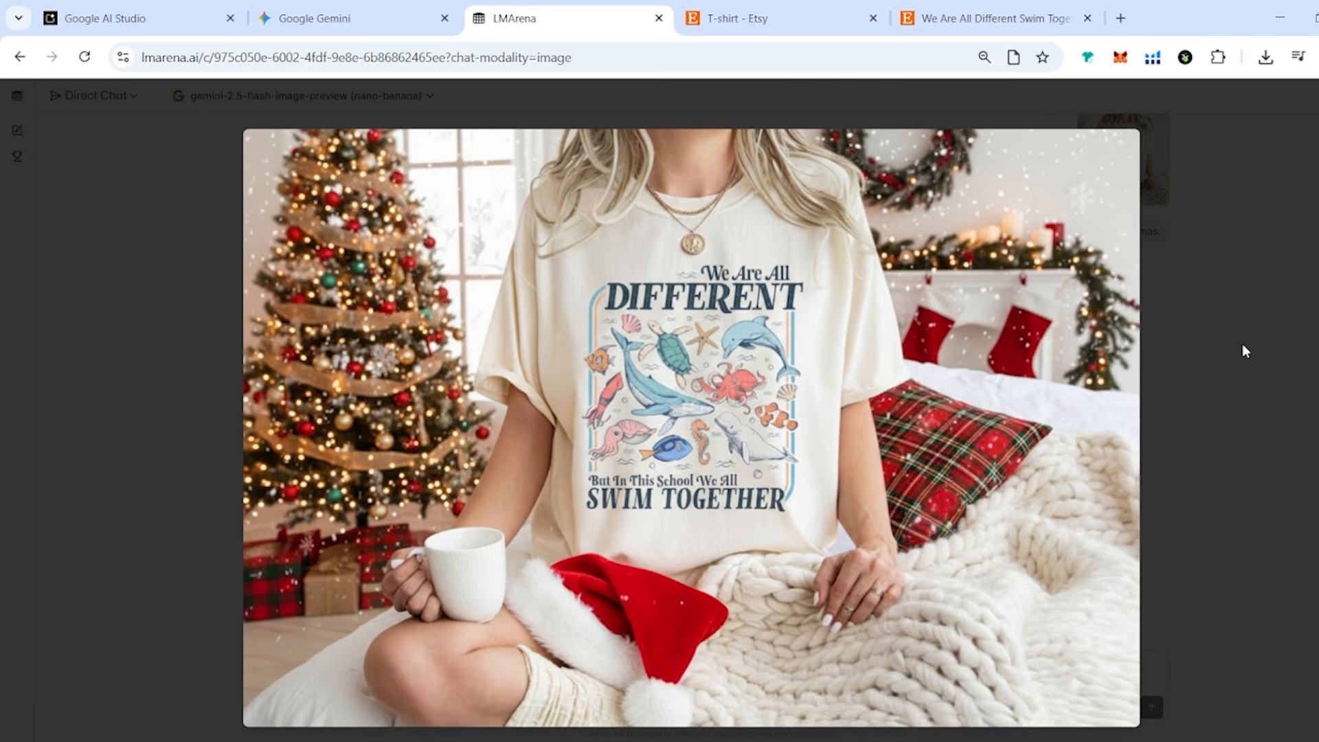
left_click(1232, 371)
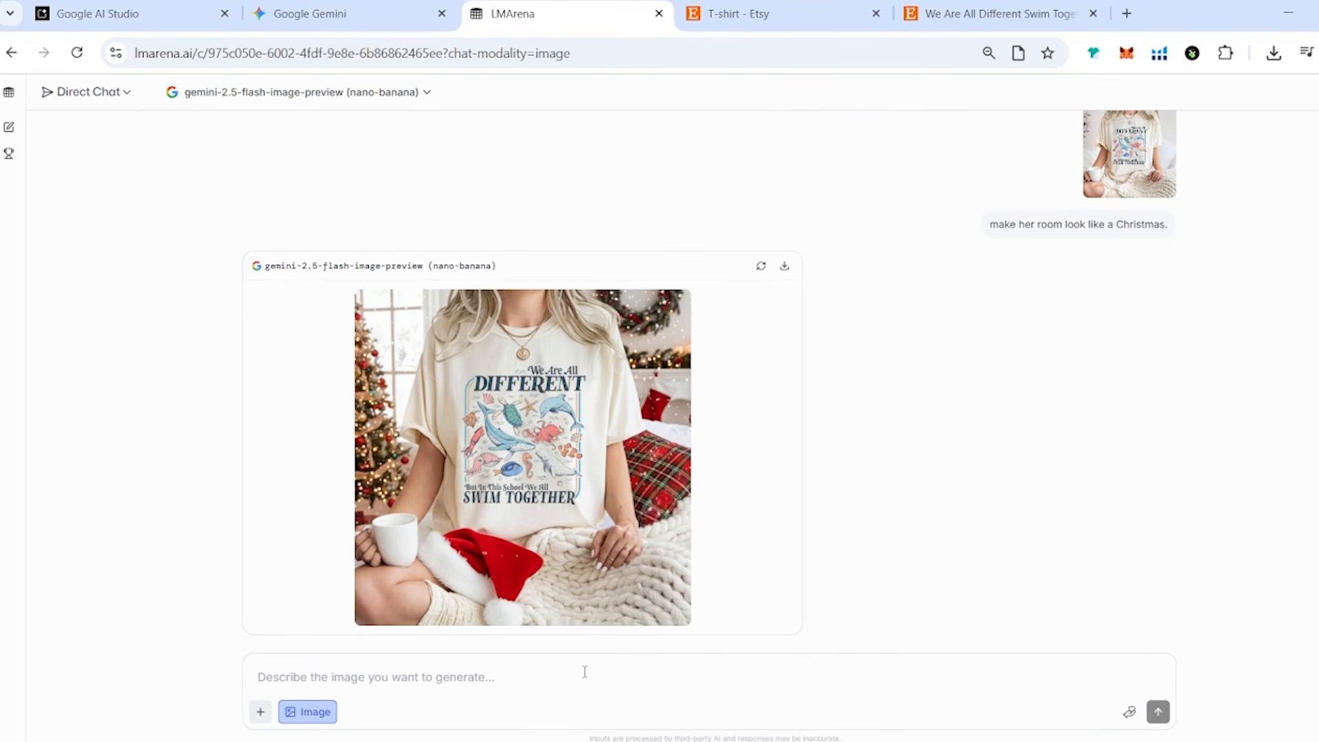
Step: Attach the green hoodie image and the T-shirt photo, and submit the prompt "Make her wearing this hoodie."
key("ctrl+v")
type("M")
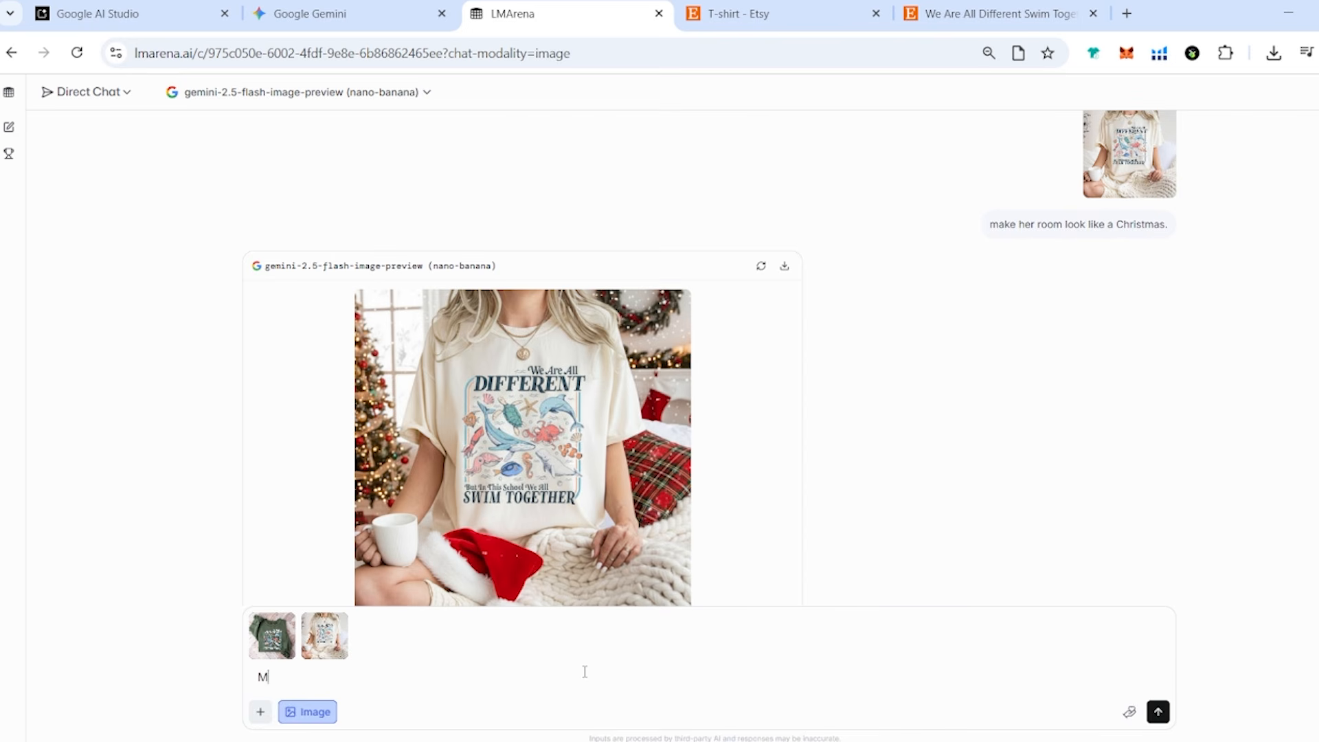
type("ake her wearing thid")
type(" hoodie.")
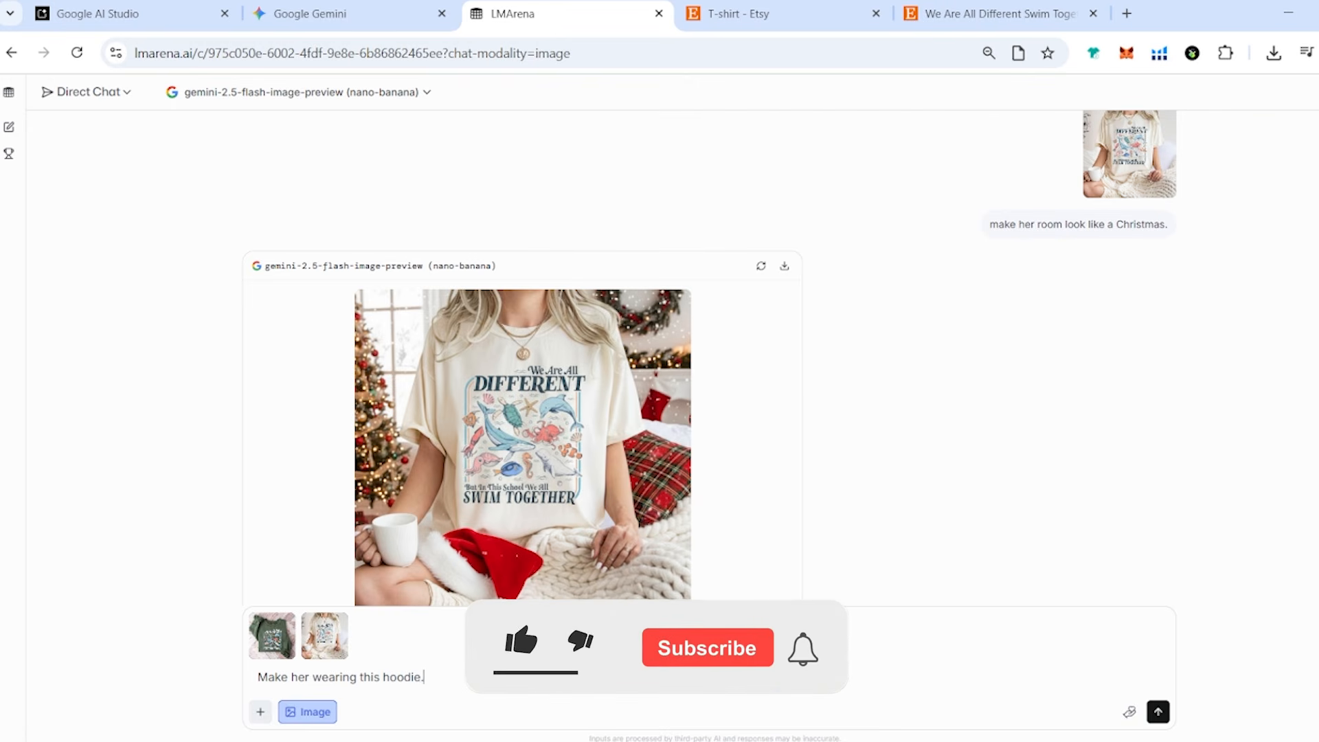
key("Return")
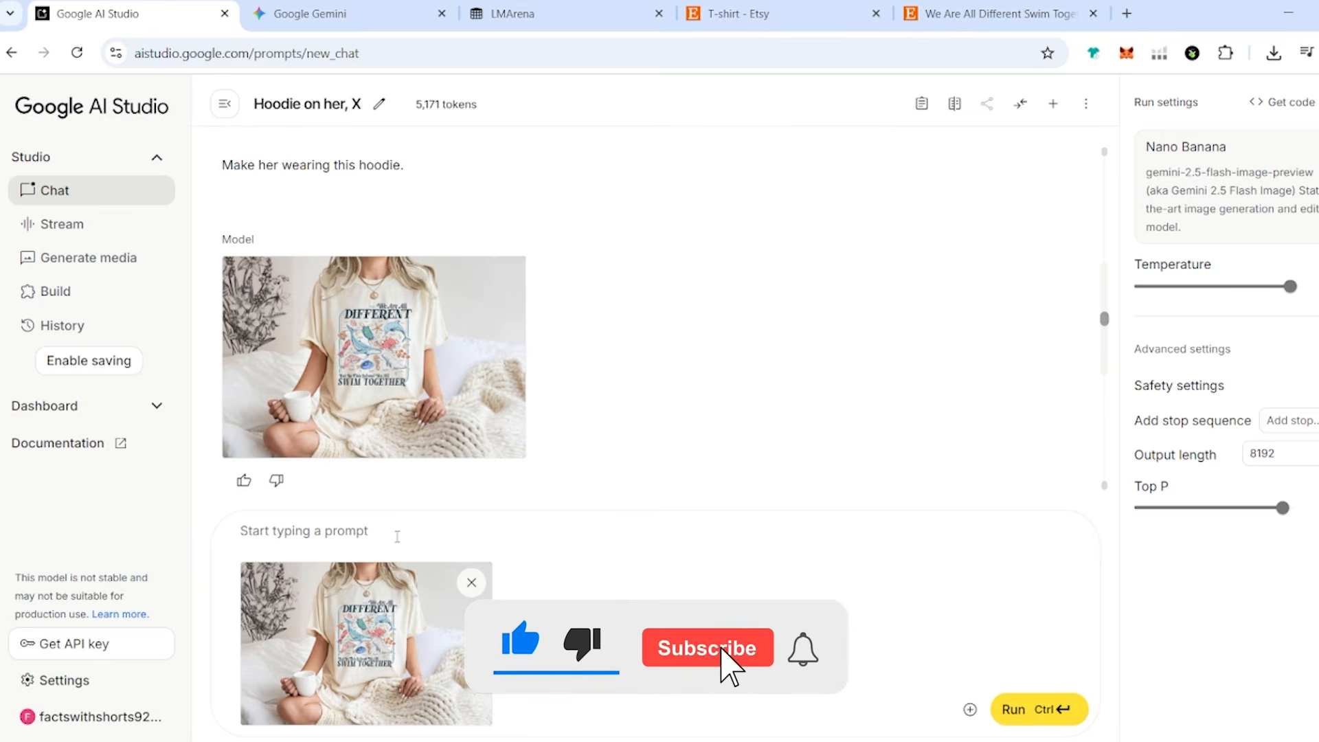
Step: In Google AI Studio, run the prompt "make her shirt into a hoodie." on the attached T-shirt photo
type("make her ")
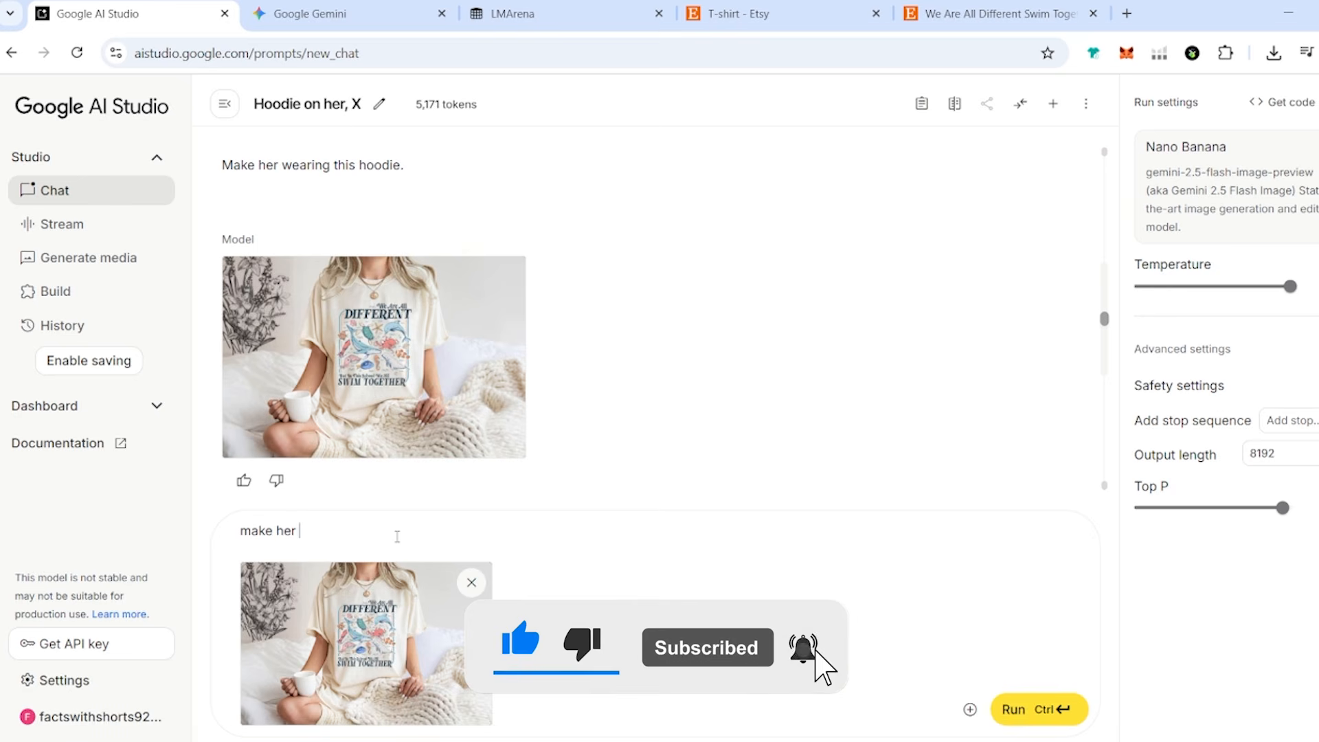
type("shirt int")
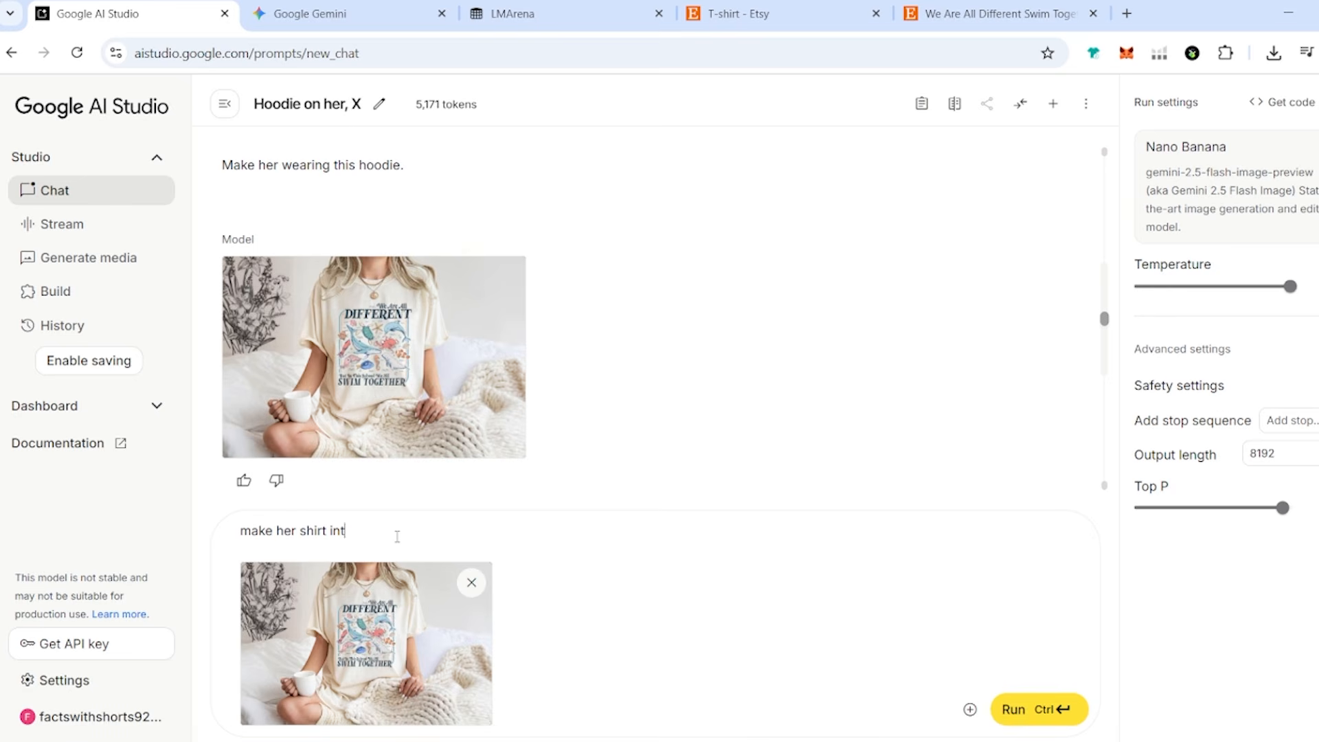
type("o a ")
type("hp")
type("oodie")
type(".")
key("Return")
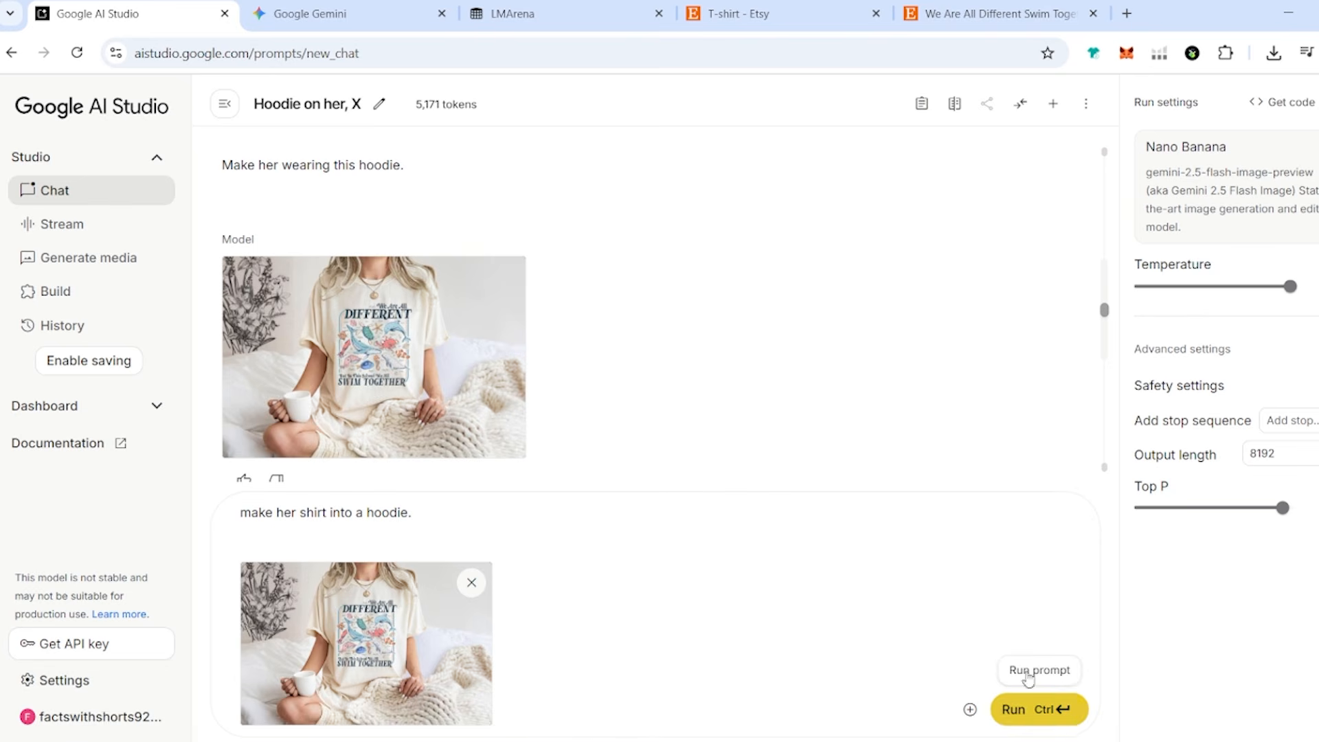
left_click(1060, 718)
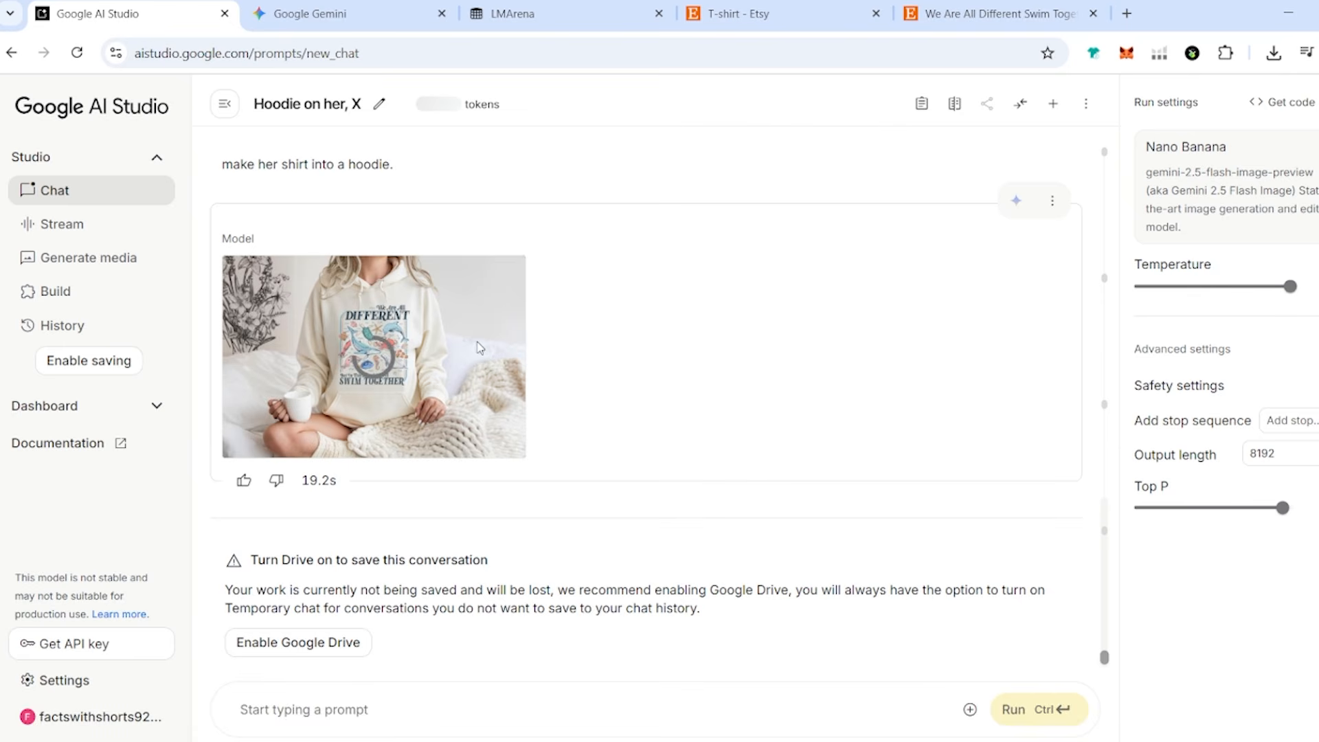
mouse_move(475, 347)
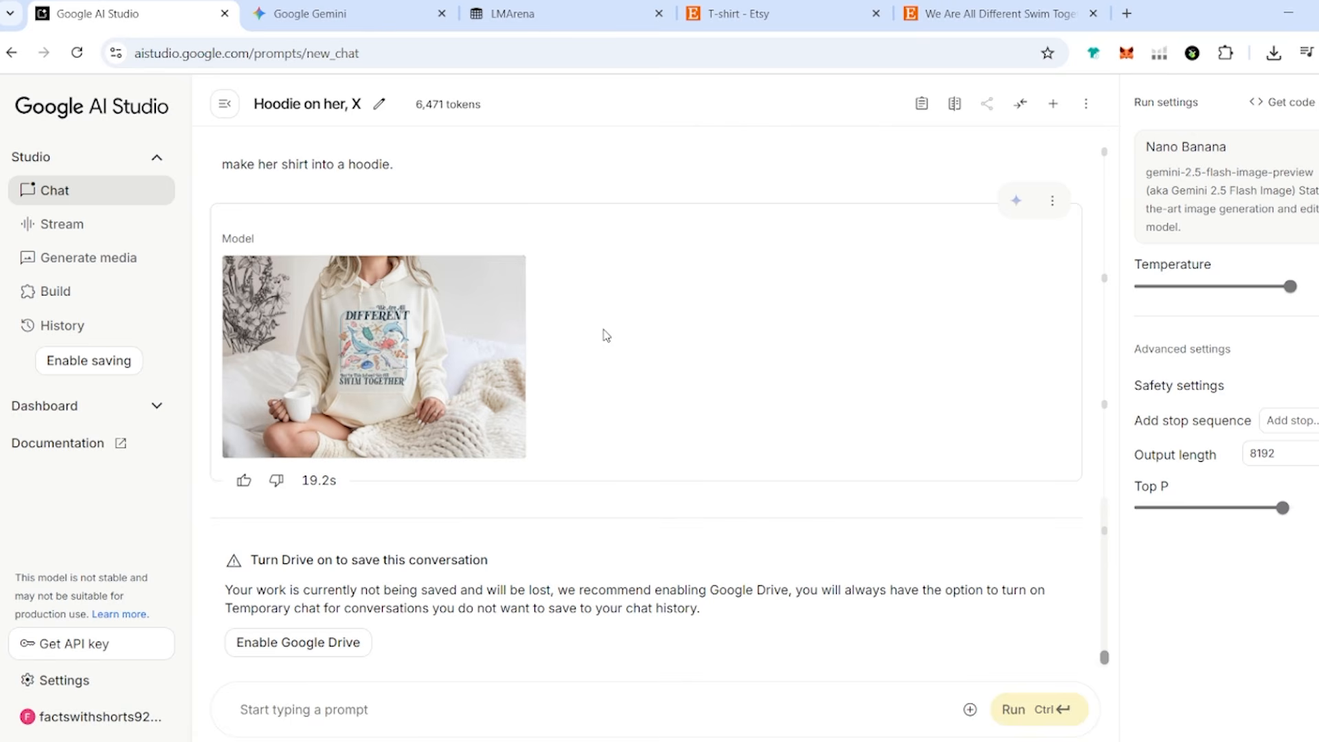
mouse_move(404, 341)
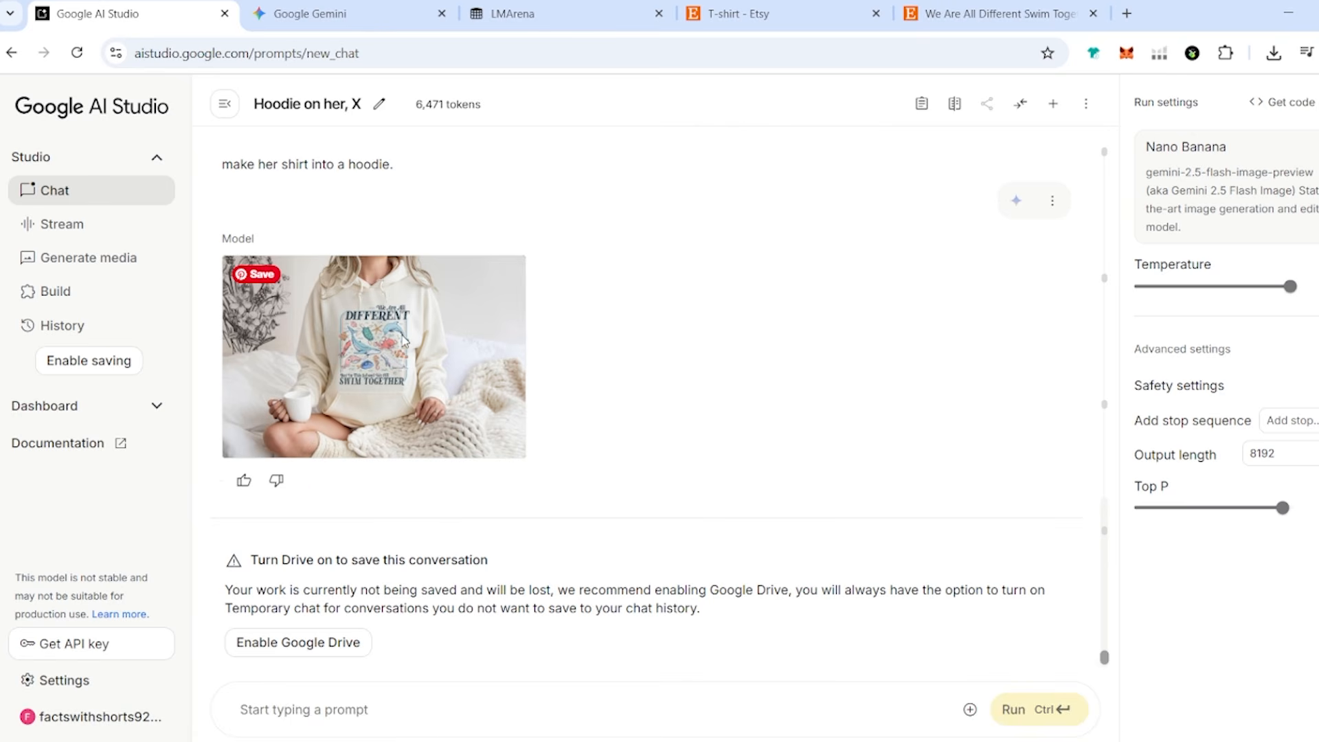
Step: Inspect the enlarged cream hoodie result and the dark green version from the prompt "Change the color of the hoodie."
left_click(404, 342)
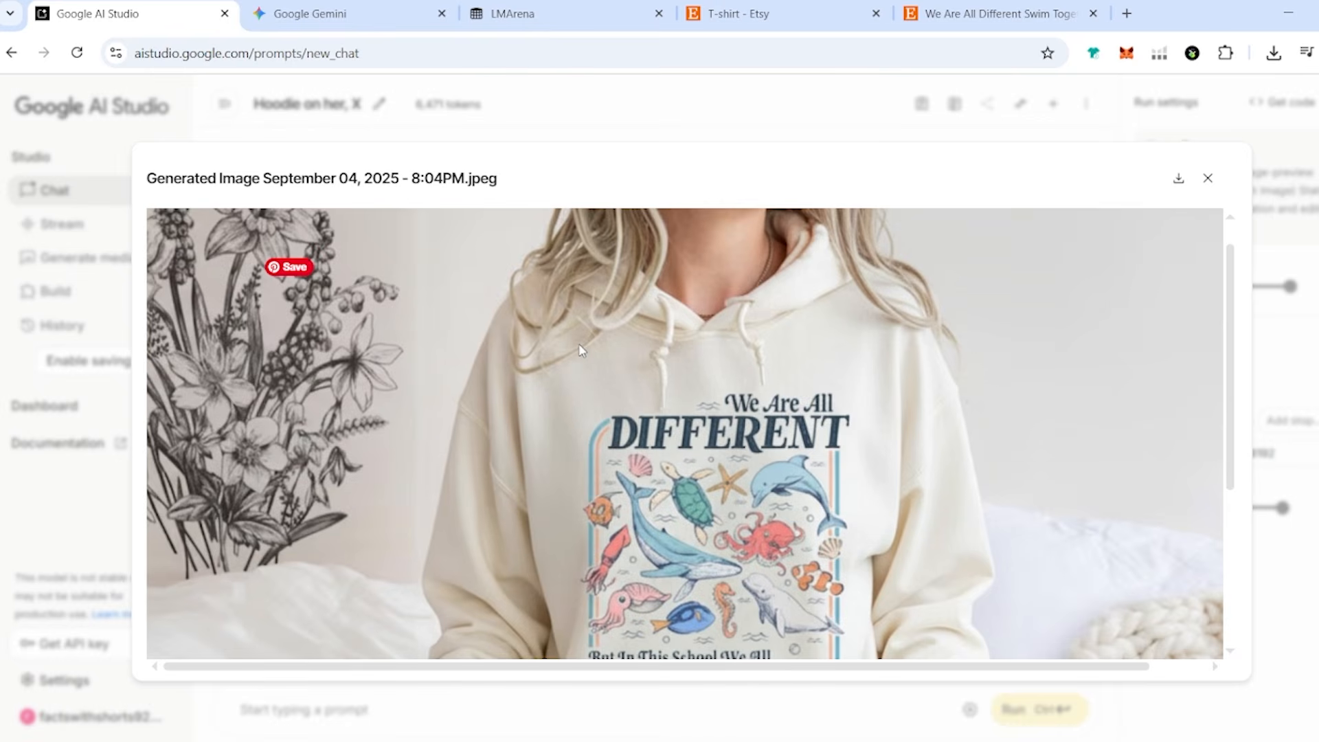
scroll(579, 351, "down", 3)
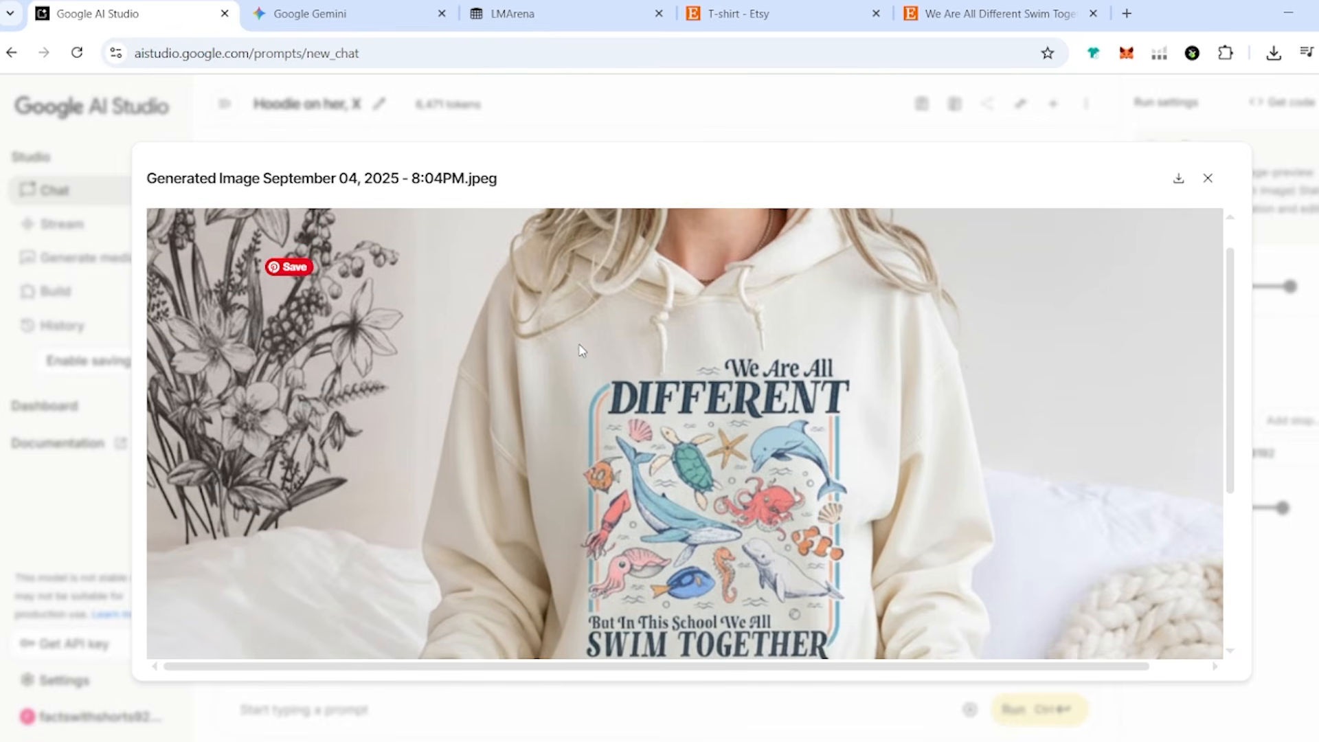
scroll(579, 351, "down", 2)
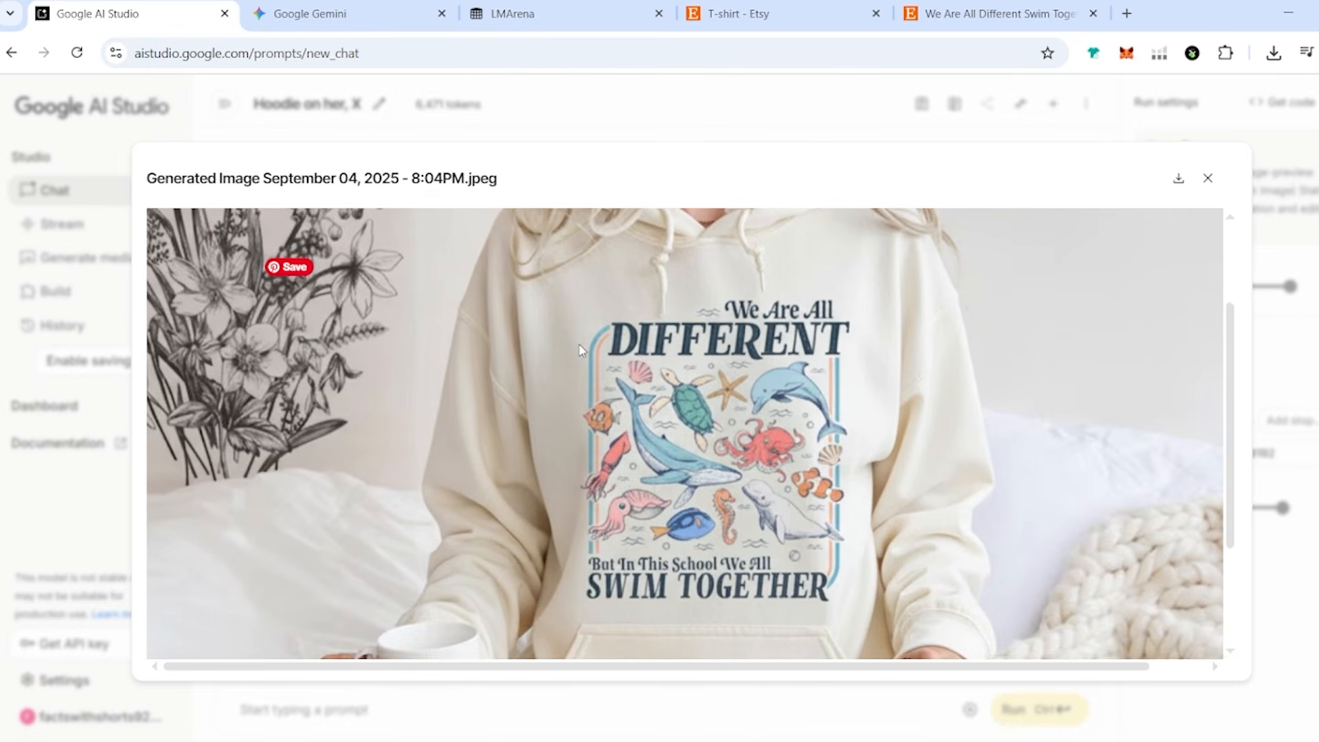
scroll(580, 351, "down", 1)
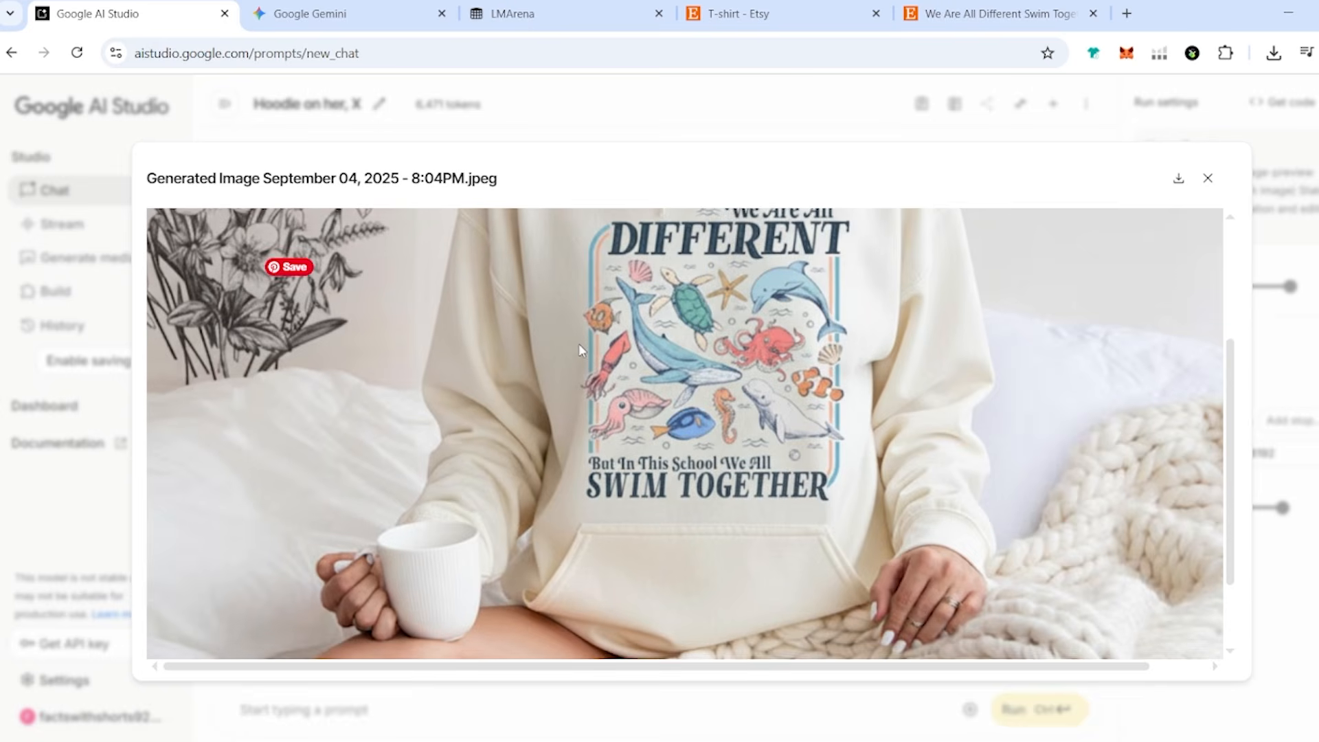
scroll(581, 349, "down", 1)
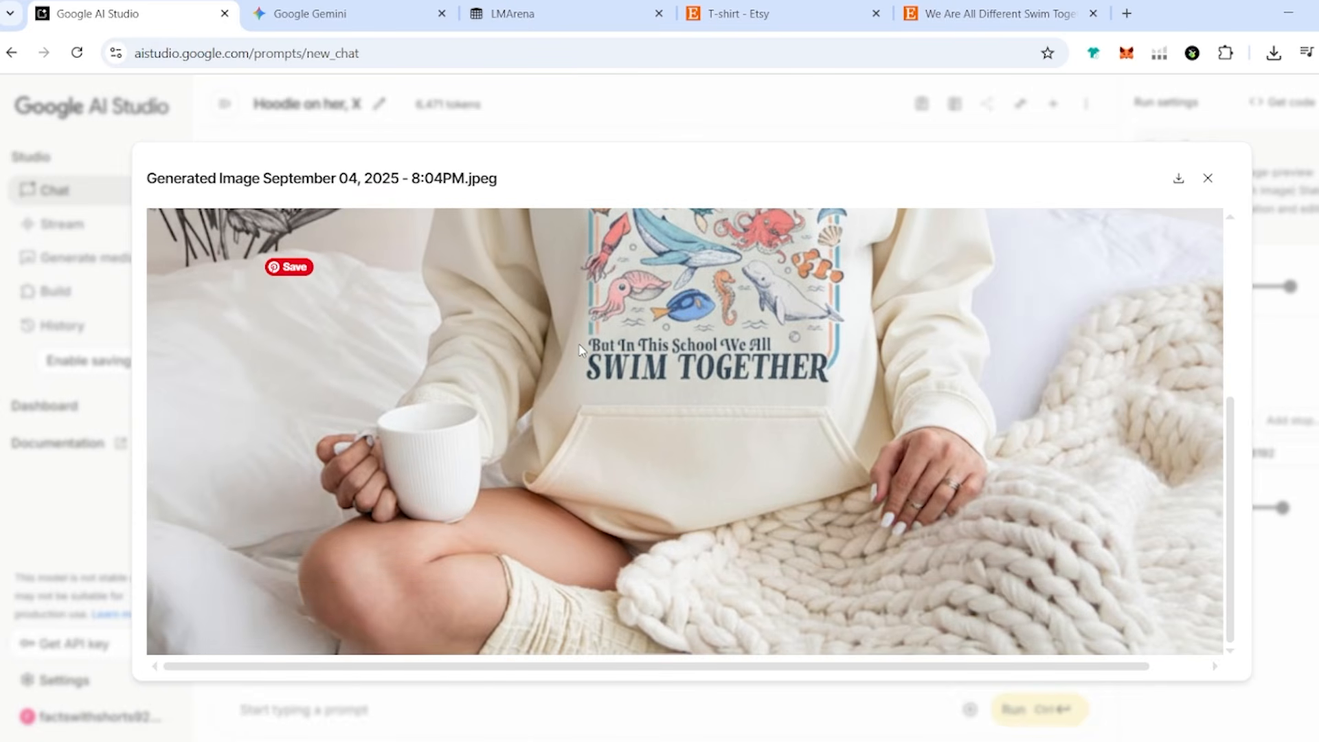
scroll(579, 350, "up", 5)
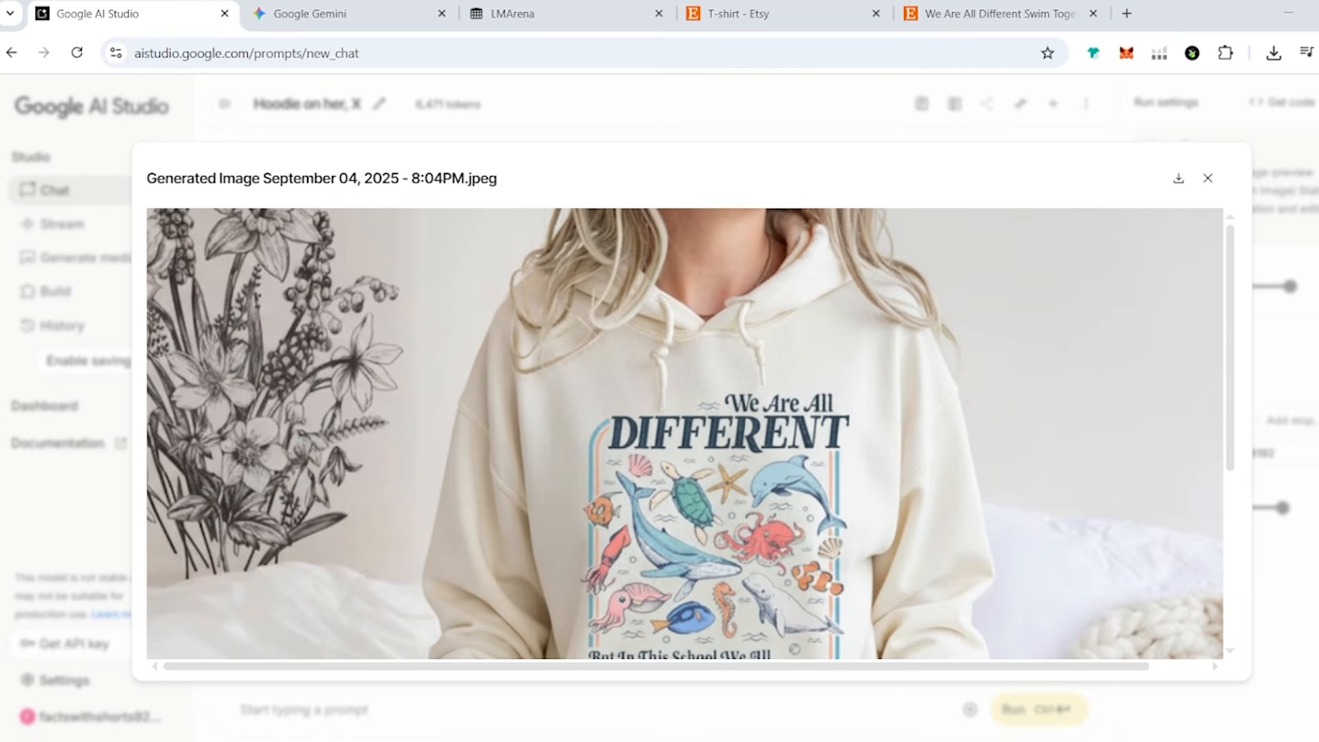
key("Escape")
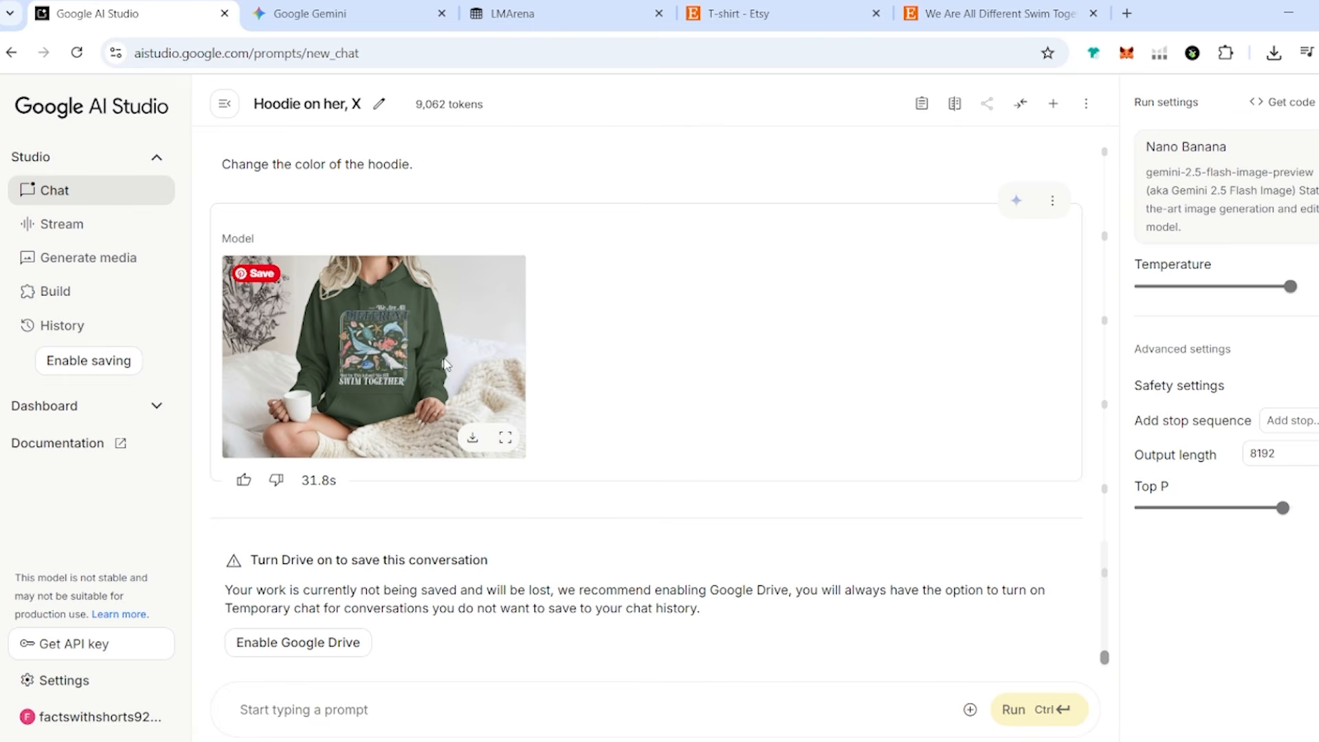
left_click(446, 365)
scroll(445, 364, "down", 3)
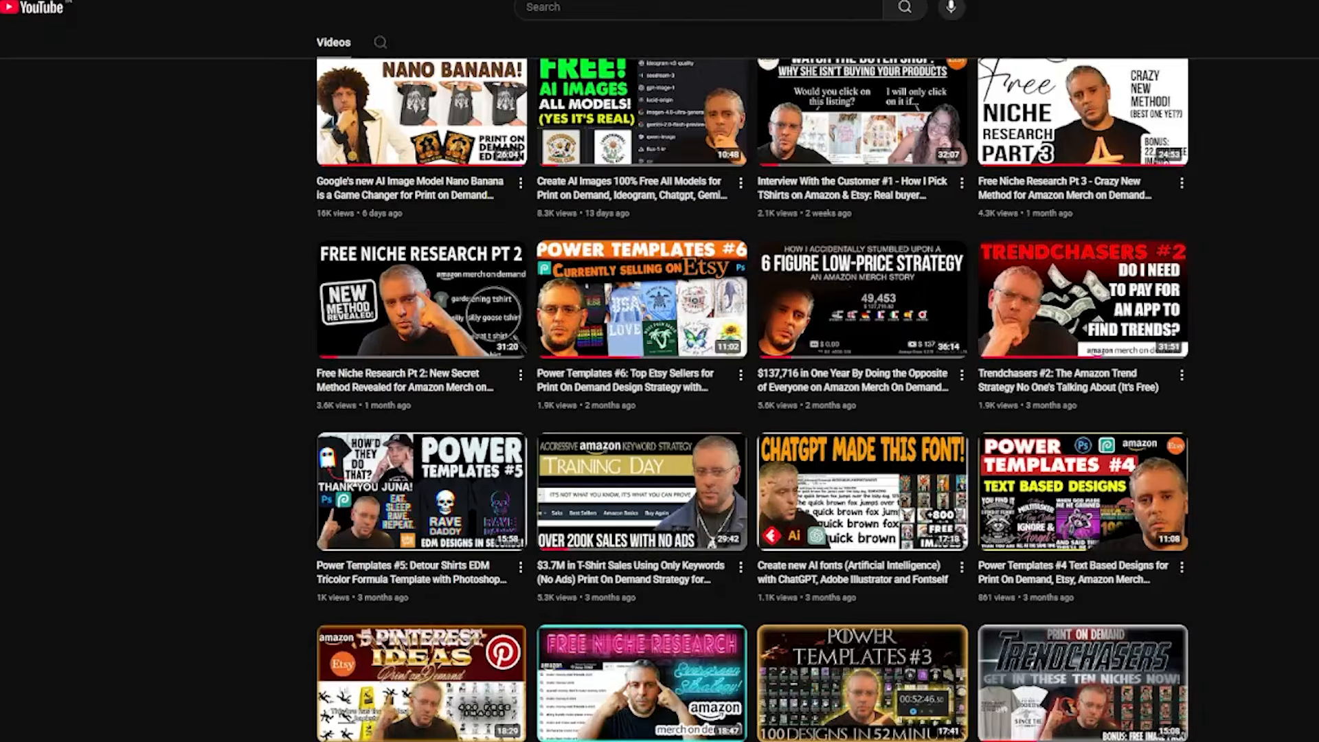
Step: Browse the YouTube channel's list of print-on-demand videos
scroll(752, 399, "down", 4)
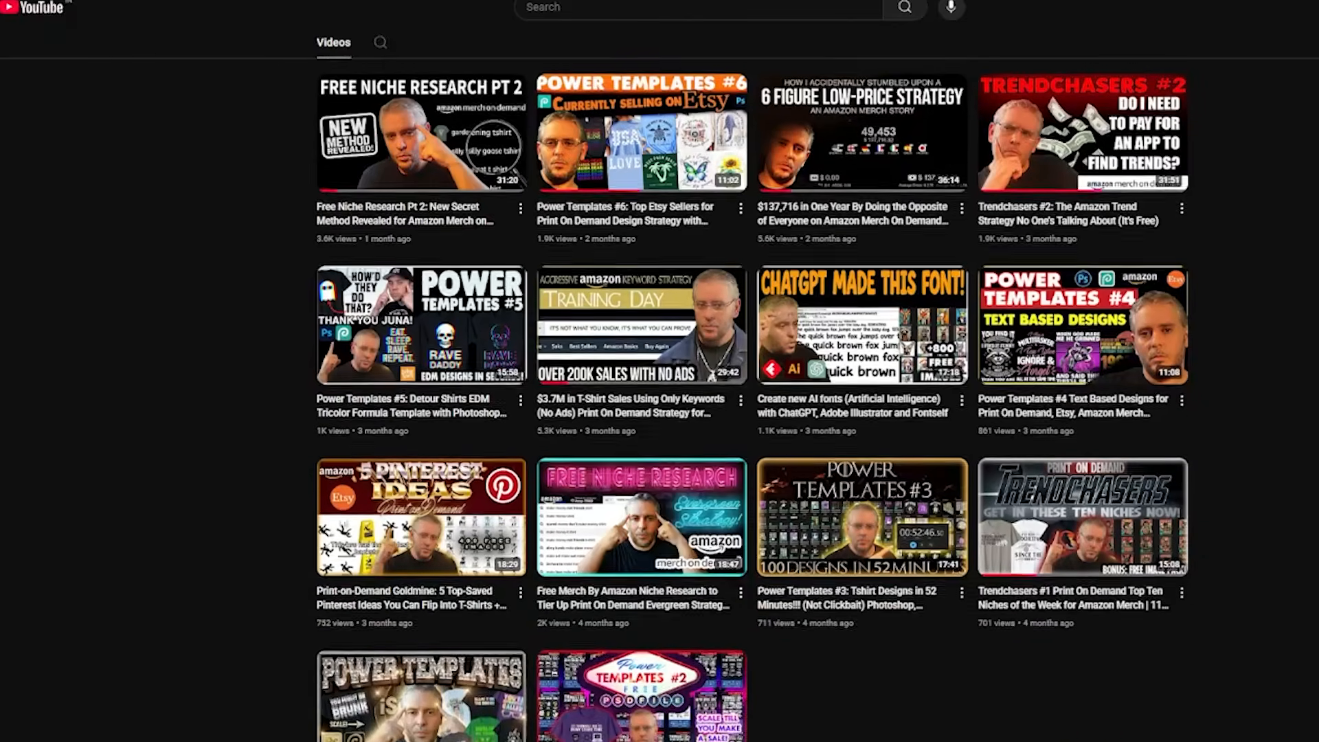
scroll(753, 399, "up", 8)
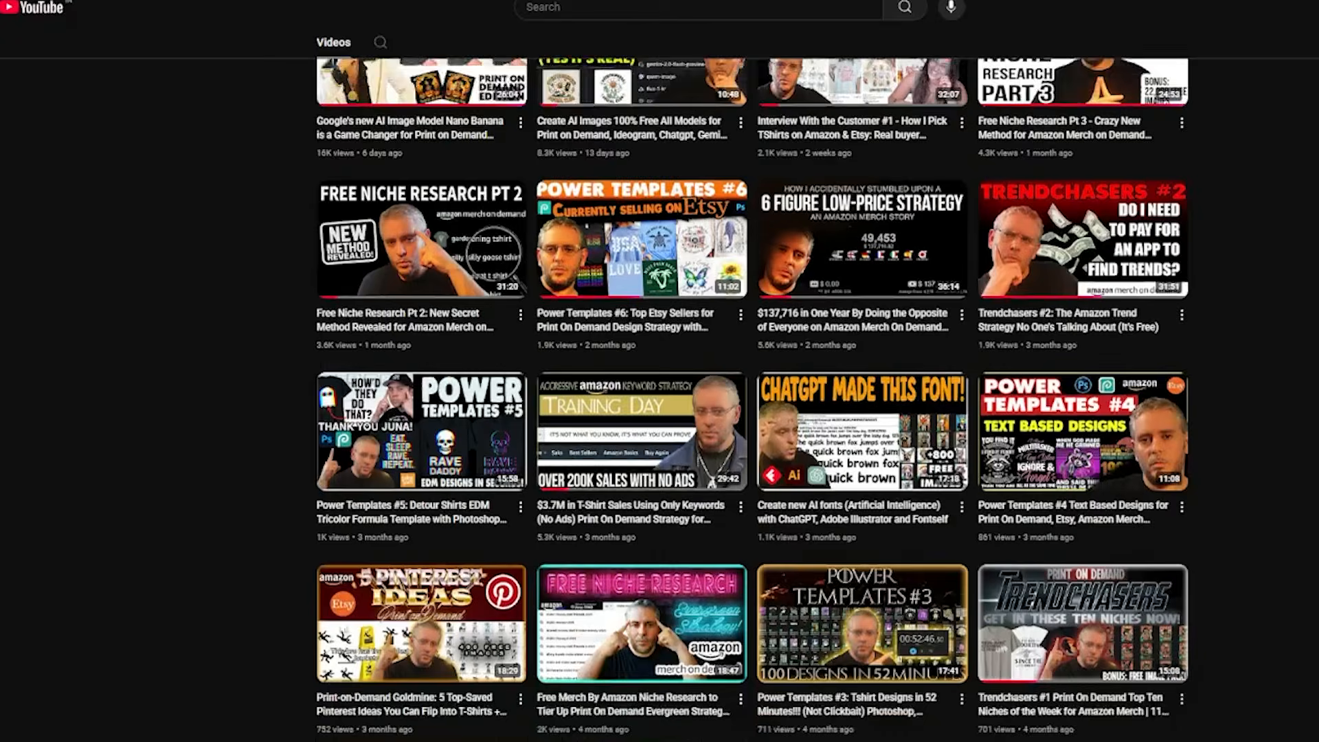
scroll(752, 398, "down", 2)
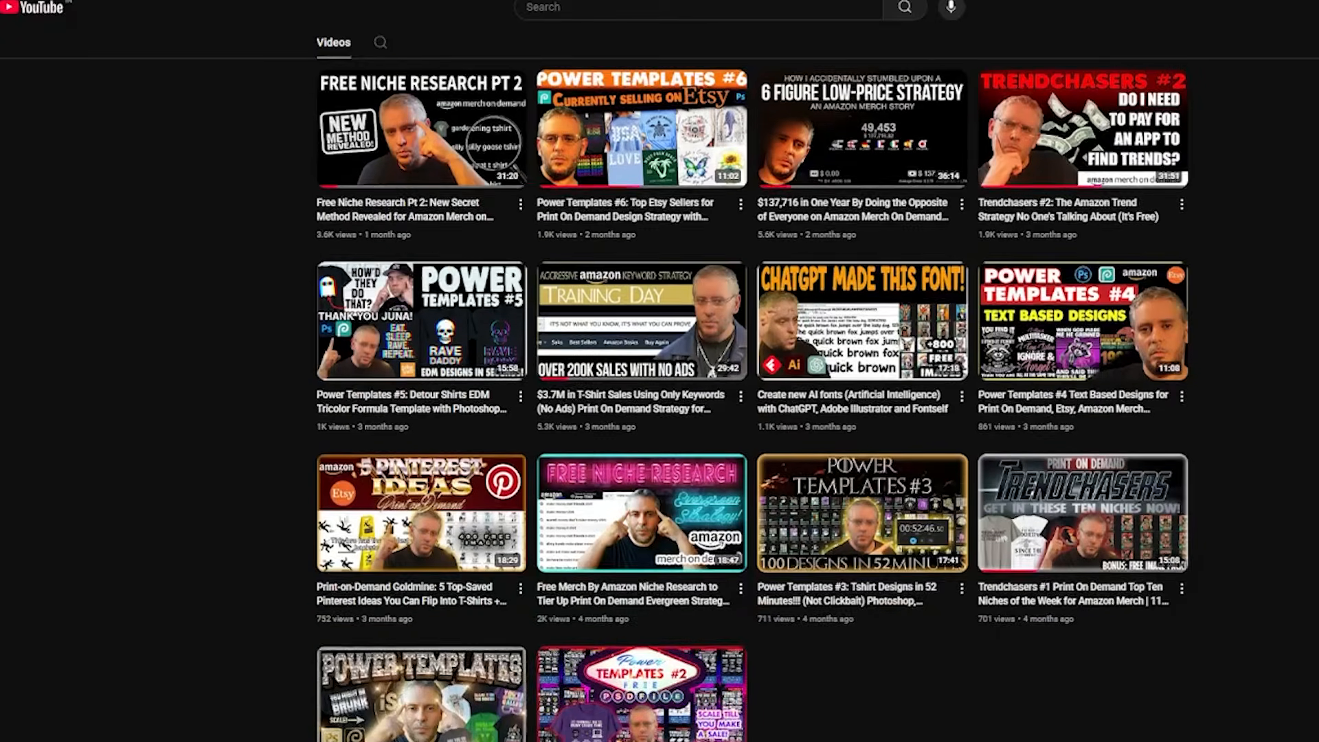
scroll(752, 399, "down", 2)
scroll(752, 399, "up", 7)
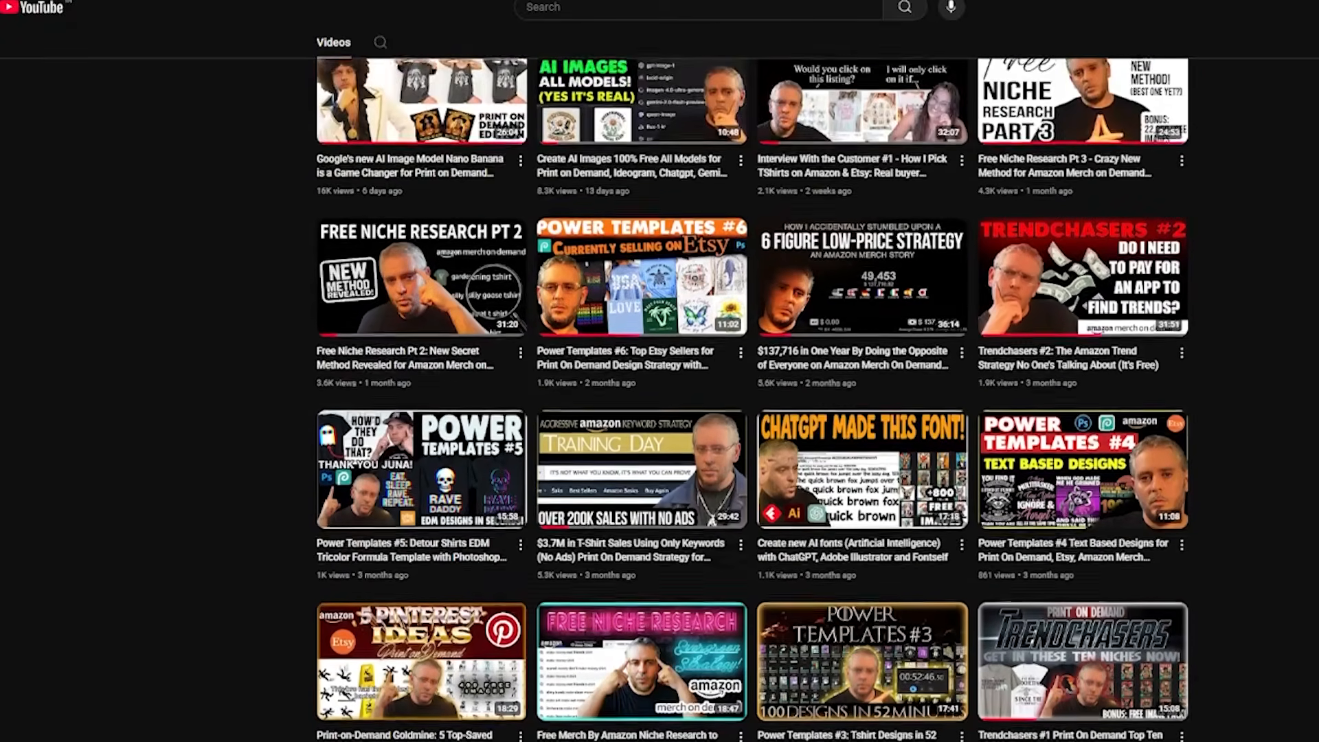
scroll(753, 399, "up", 2)
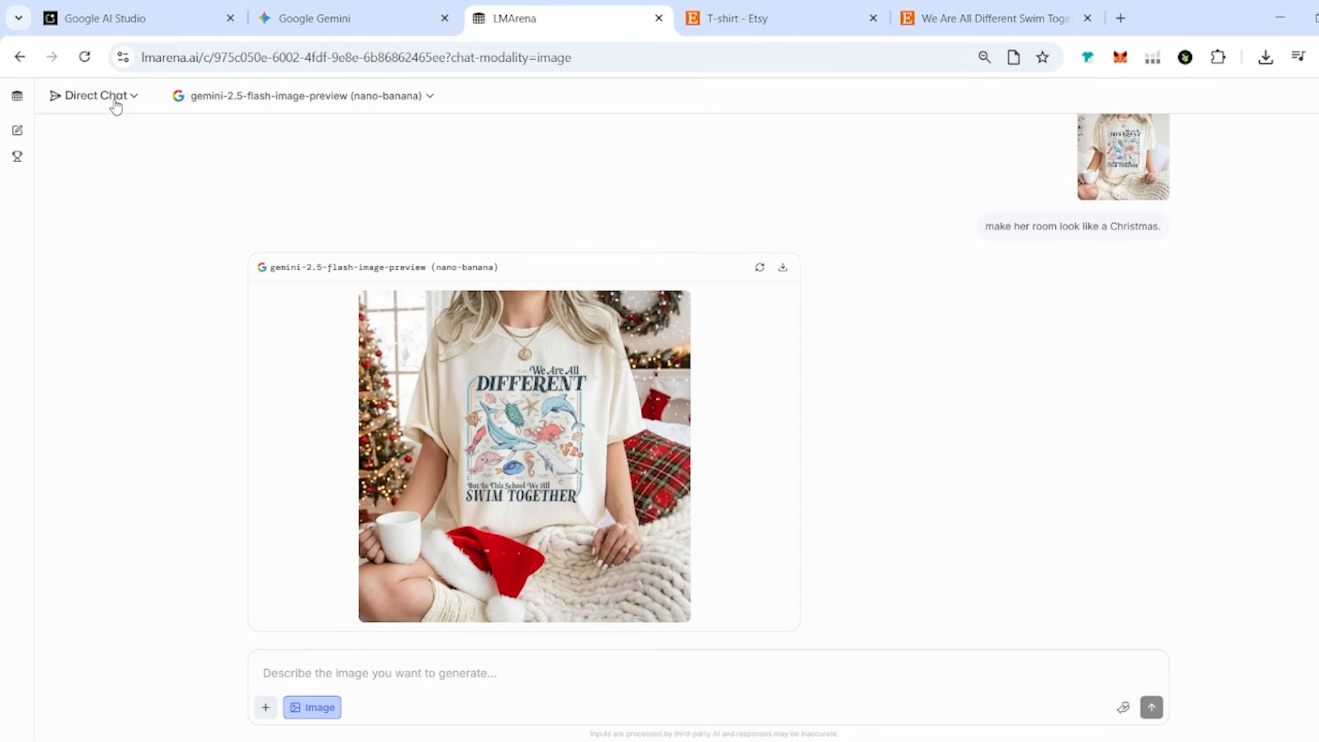
Step: In LMArena, switch from Direct Chat to Side by Side mode and choose ideogram-v3-quality as the second model
left_click(115, 101)
left_click(114, 176)
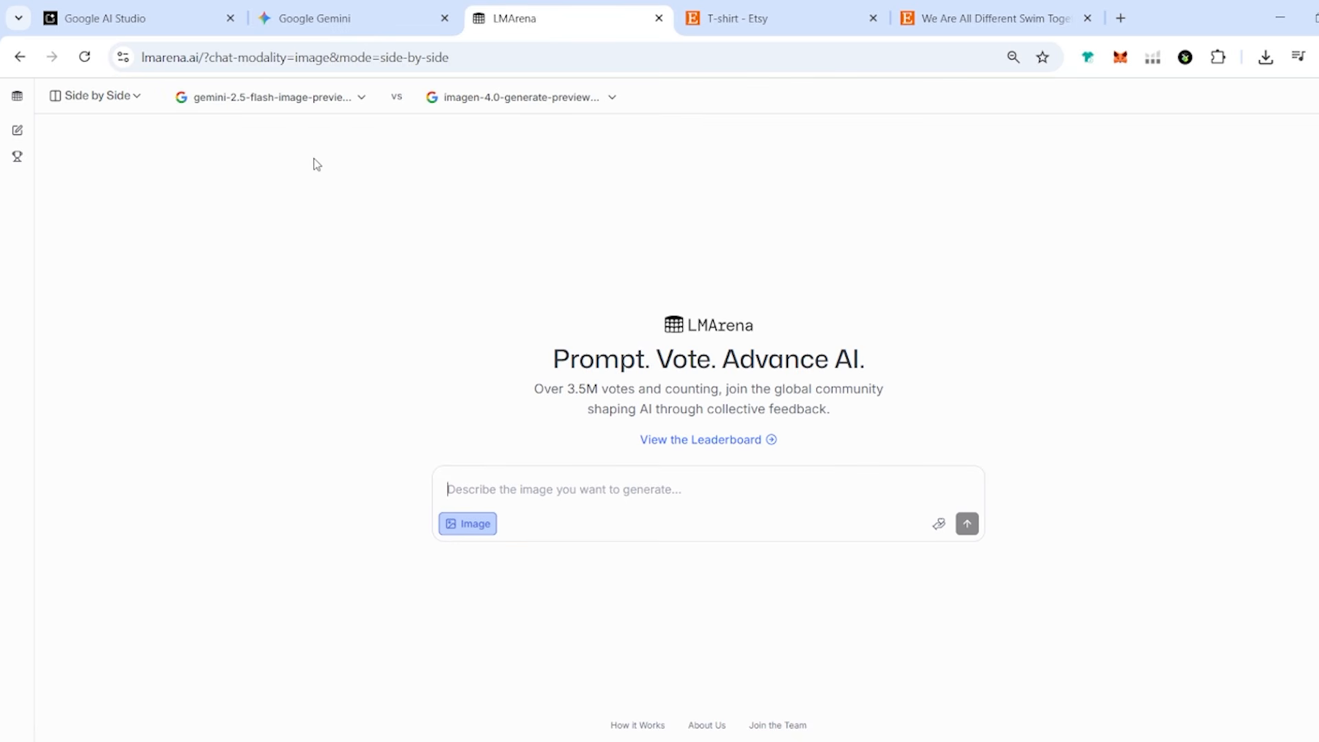
left_click(534, 105)
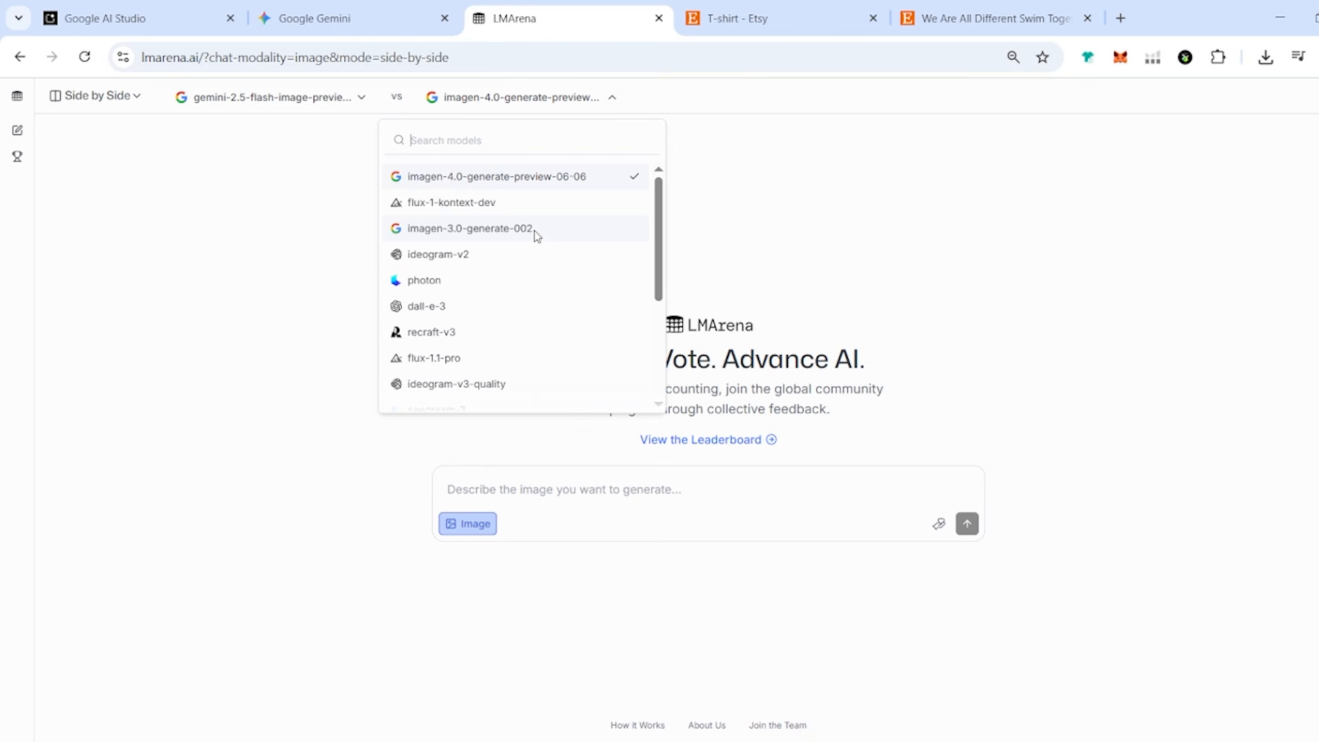
scroll(537, 236, "down", 5)
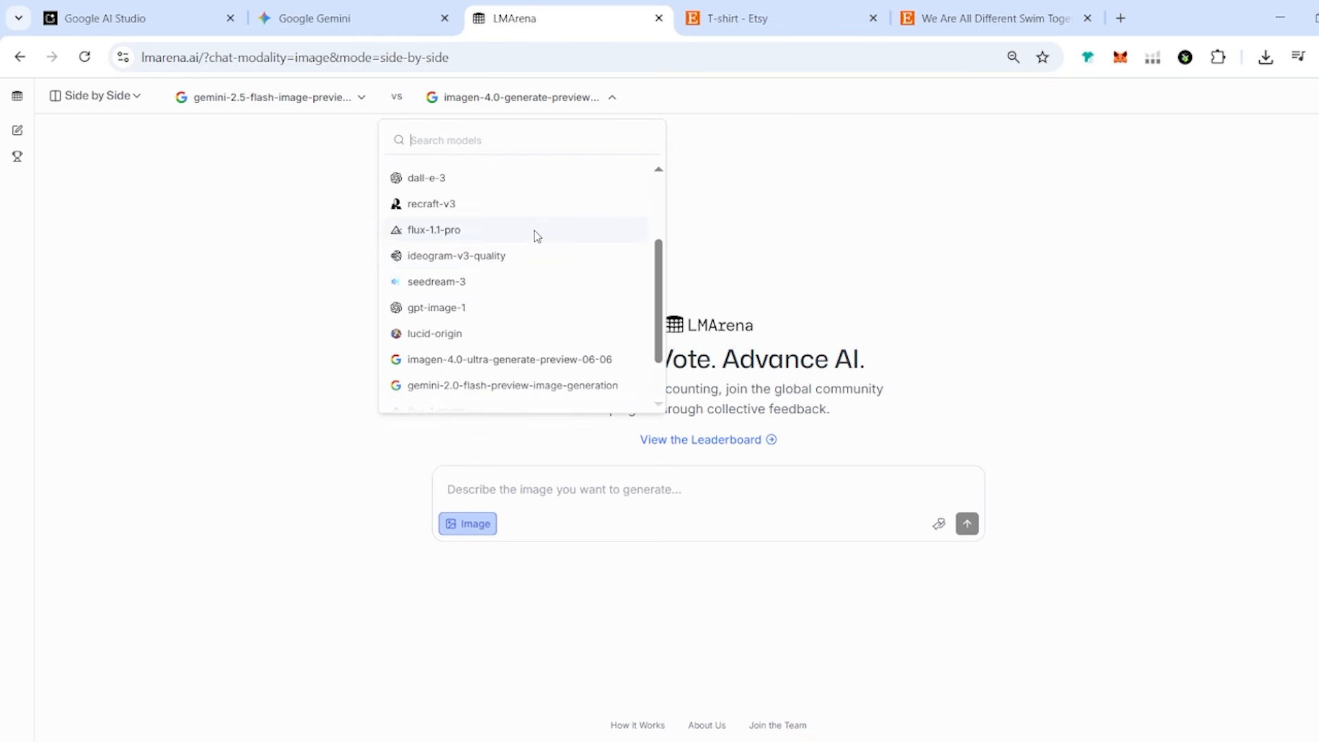
left_click(540, 264)
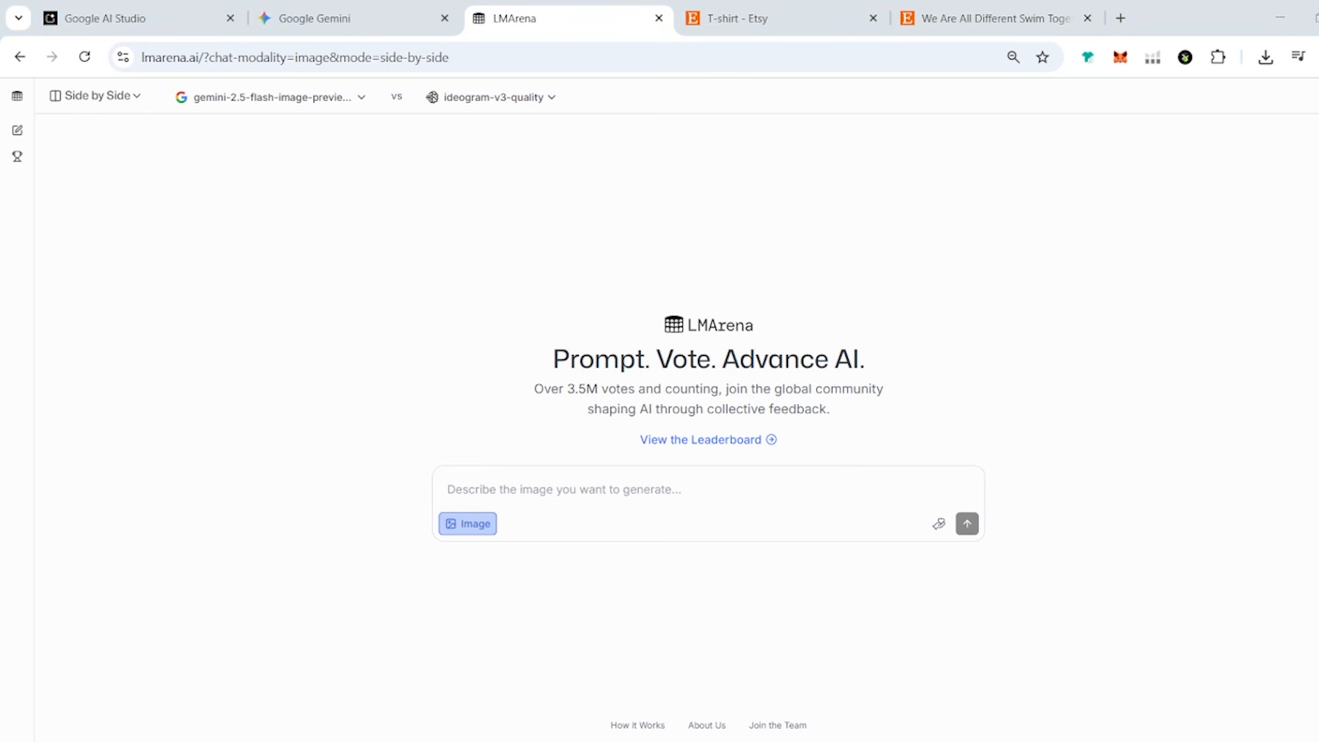
Step: Submit "Cruise ship in front of a vintage sunset, vintage design vector graphics, detail design, contour, Black background" and retry the Nano Banana response
left_click(337, 103)
left_click(443, 253)
type("Cruise ship in front of a vintage sunset, vintage design vector graphics, detail design, contour, Black background")
key("Return")
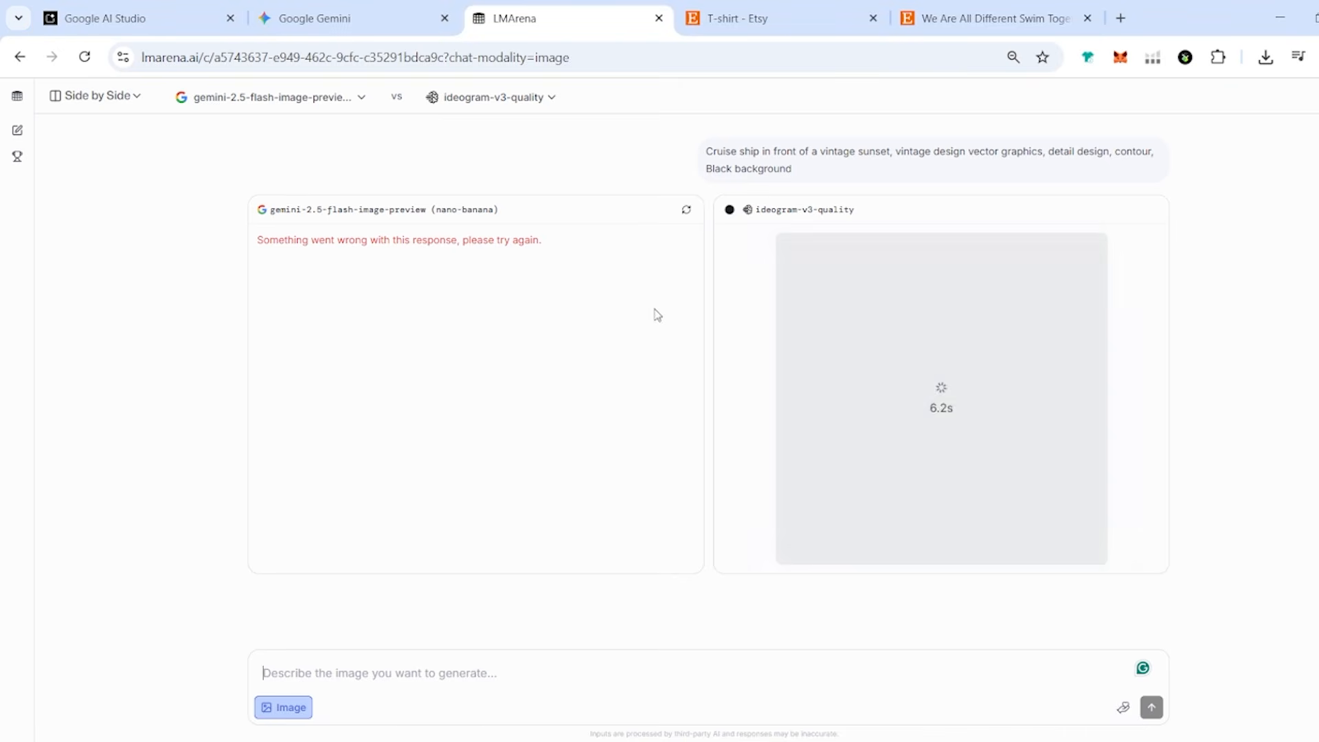
left_click(687, 210)
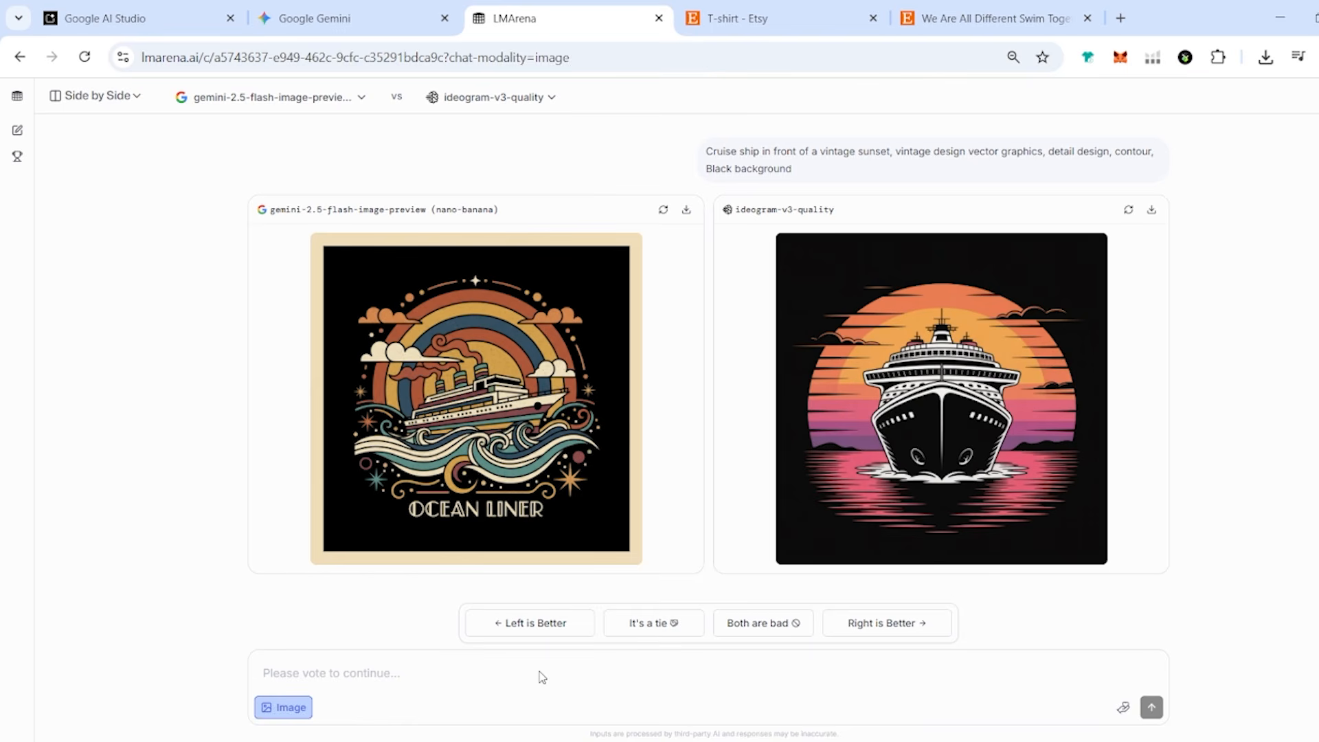
Step: View the cruise ship T-shirt designs from Nano Banana and ideogram-v3-quality enlarged to compare them
left_click(988, 413)
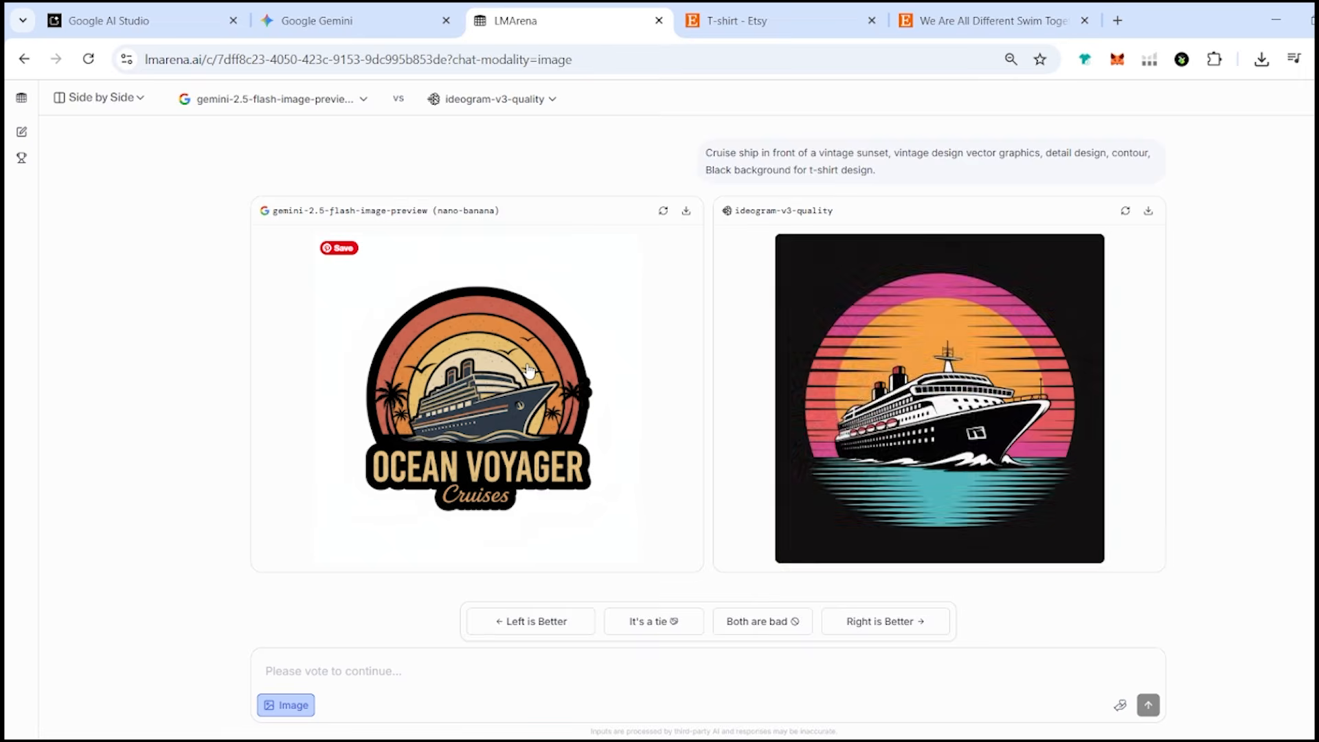
left_click(527, 361)
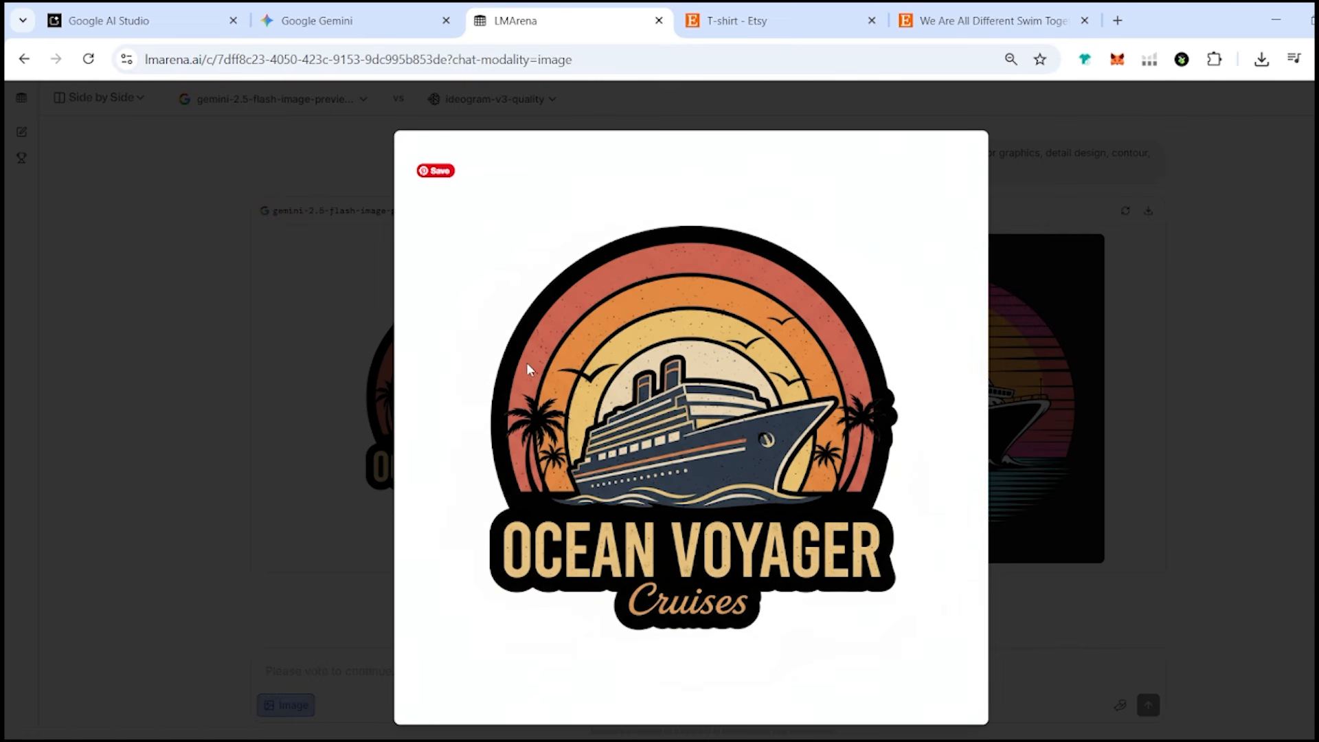
left_click(313, 381)
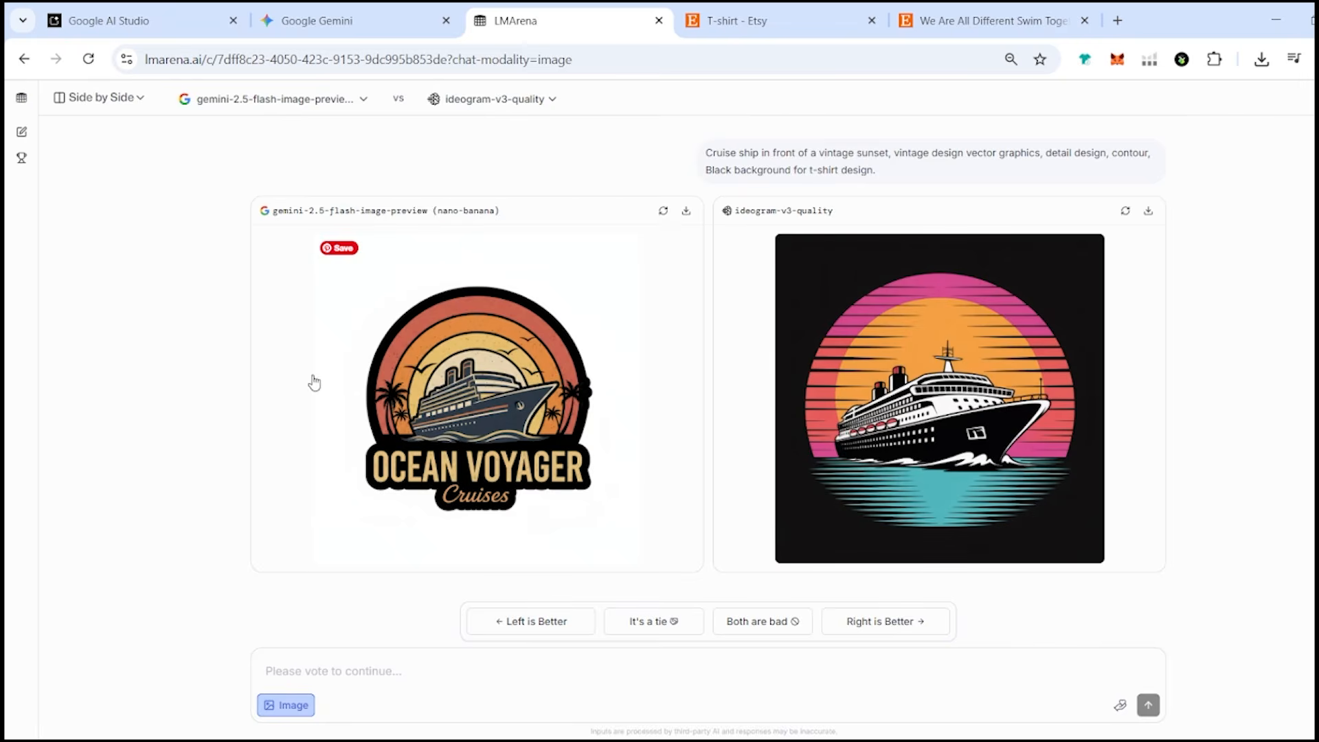
left_click(928, 458)
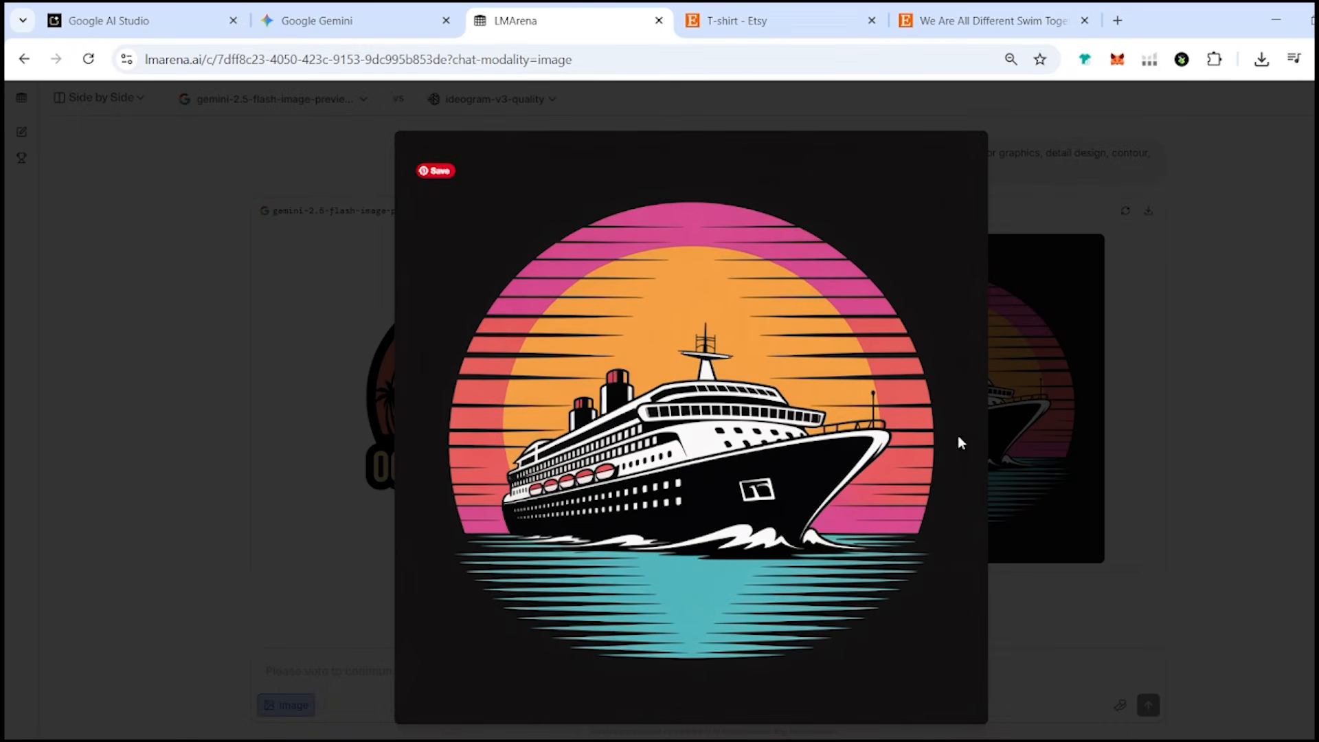
left_click(1101, 500)
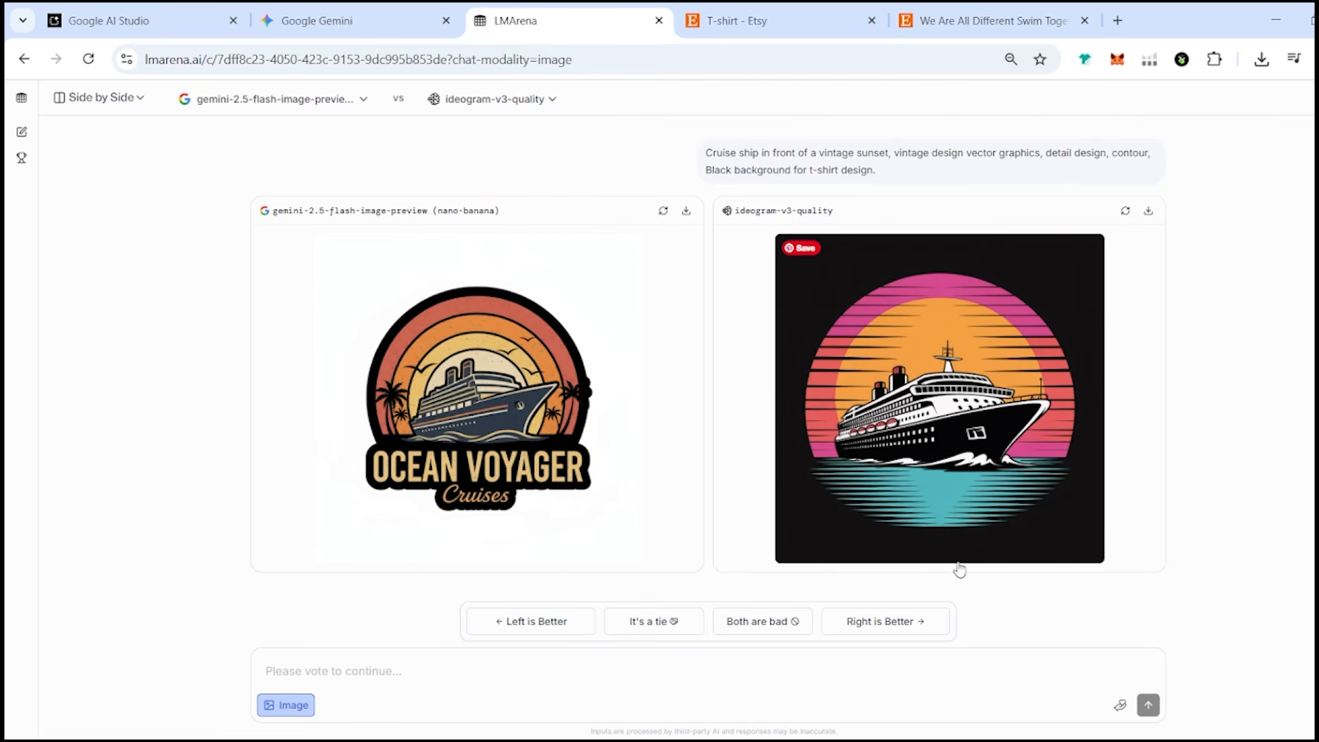
Step: Vote for the ideogram-v3-quality cruise ship design and dismiss the chat history notice
left_click(877, 622)
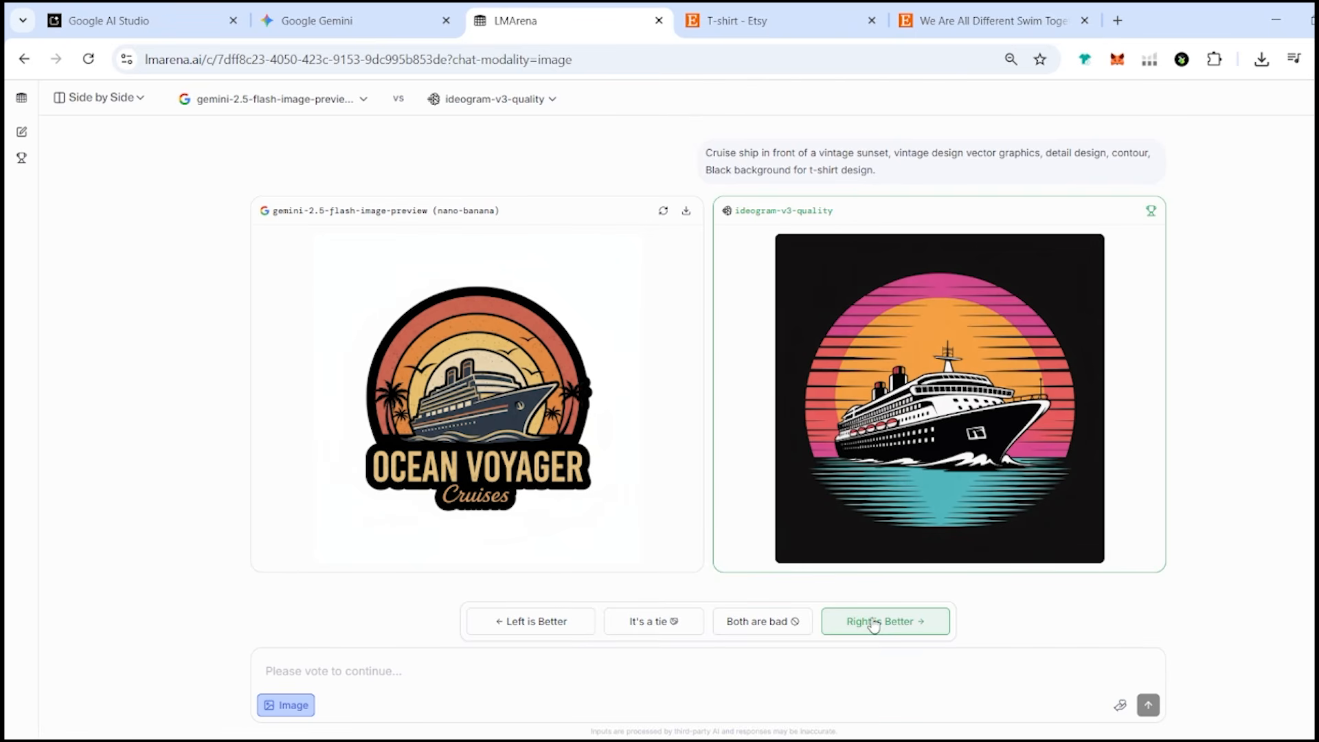
left_click(873, 622)
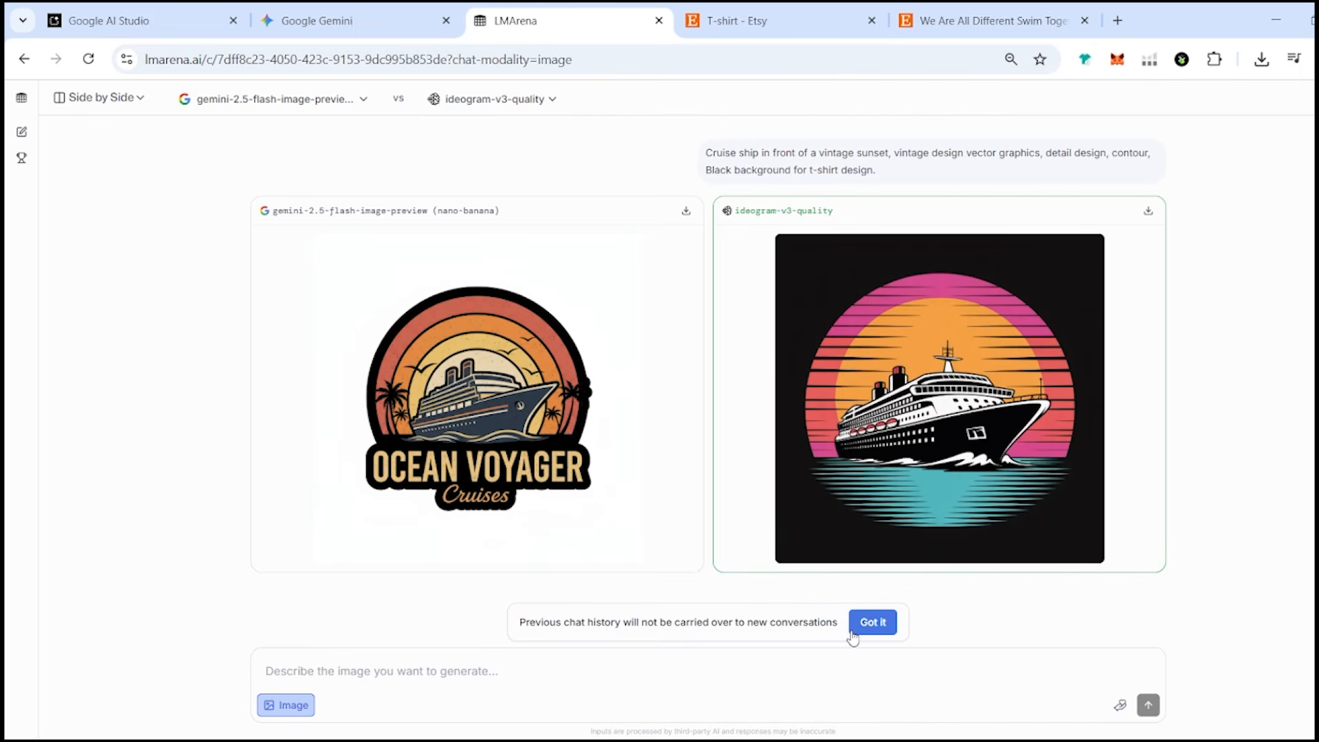
left_click(863, 628)
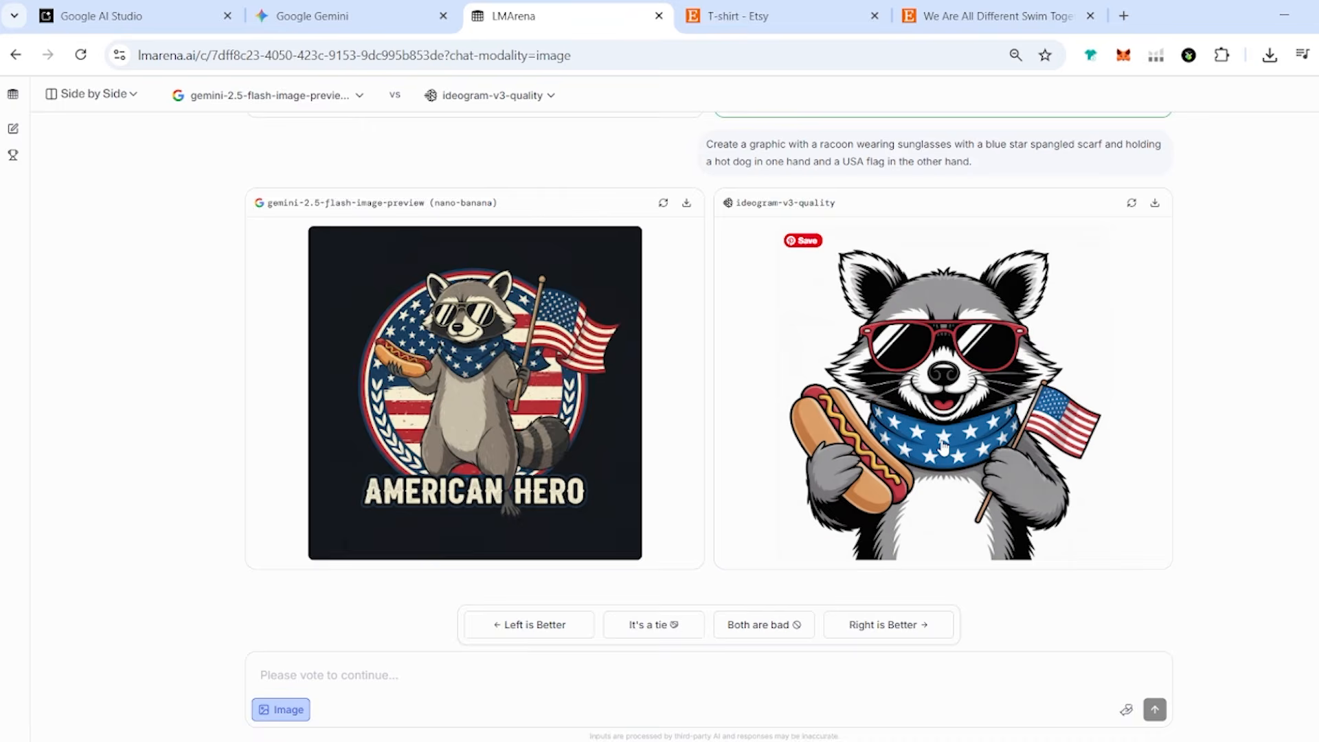
Step: Compare the enlarged raccoon designs from both models and regenerate the Nano Banana version
left_click(1083, 473)
left_click(1085, 472)
left_click(521, 471)
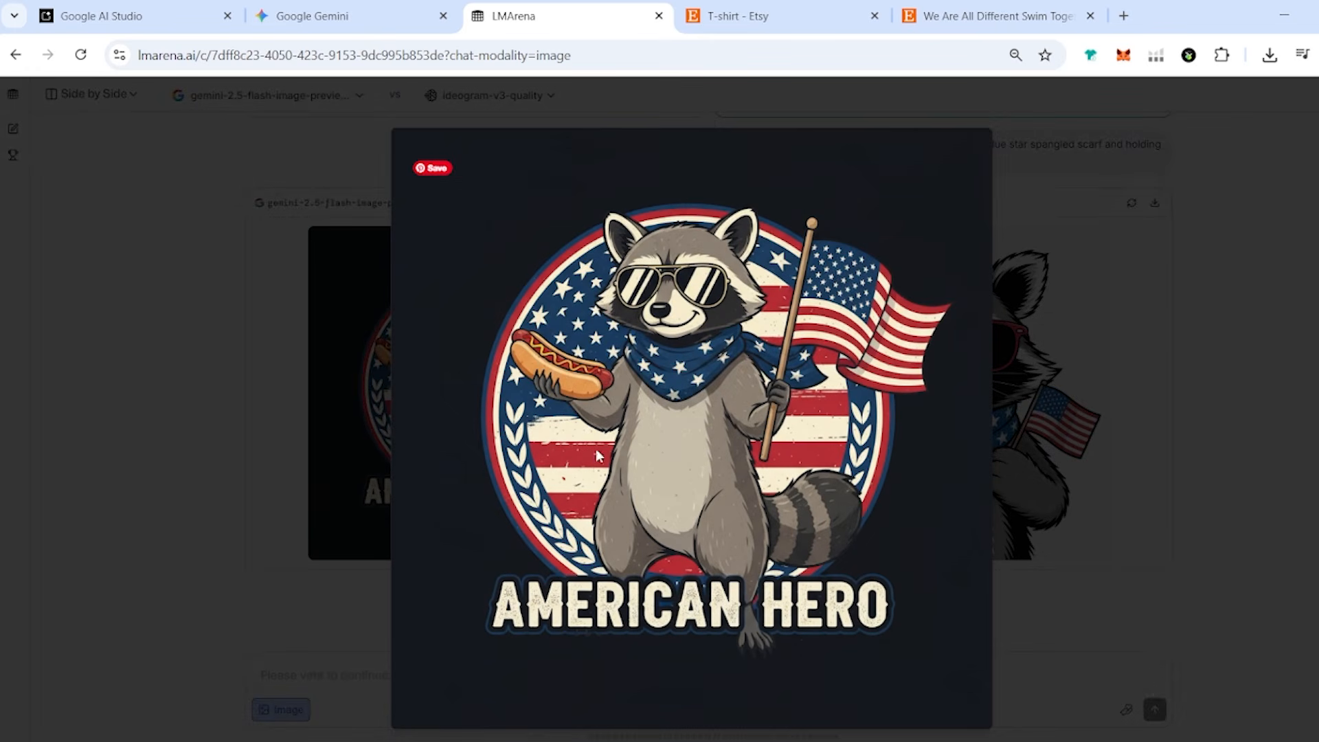
left_click(147, 481)
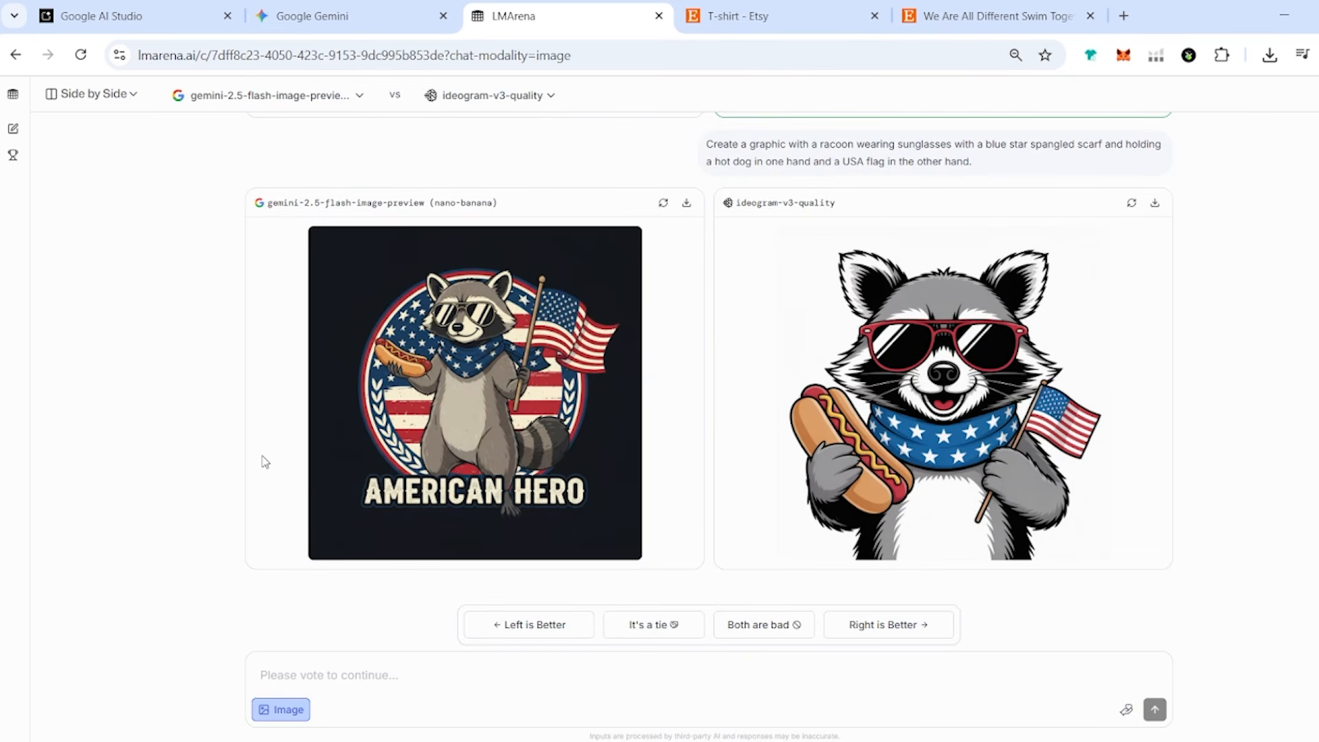
left_click(664, 204)
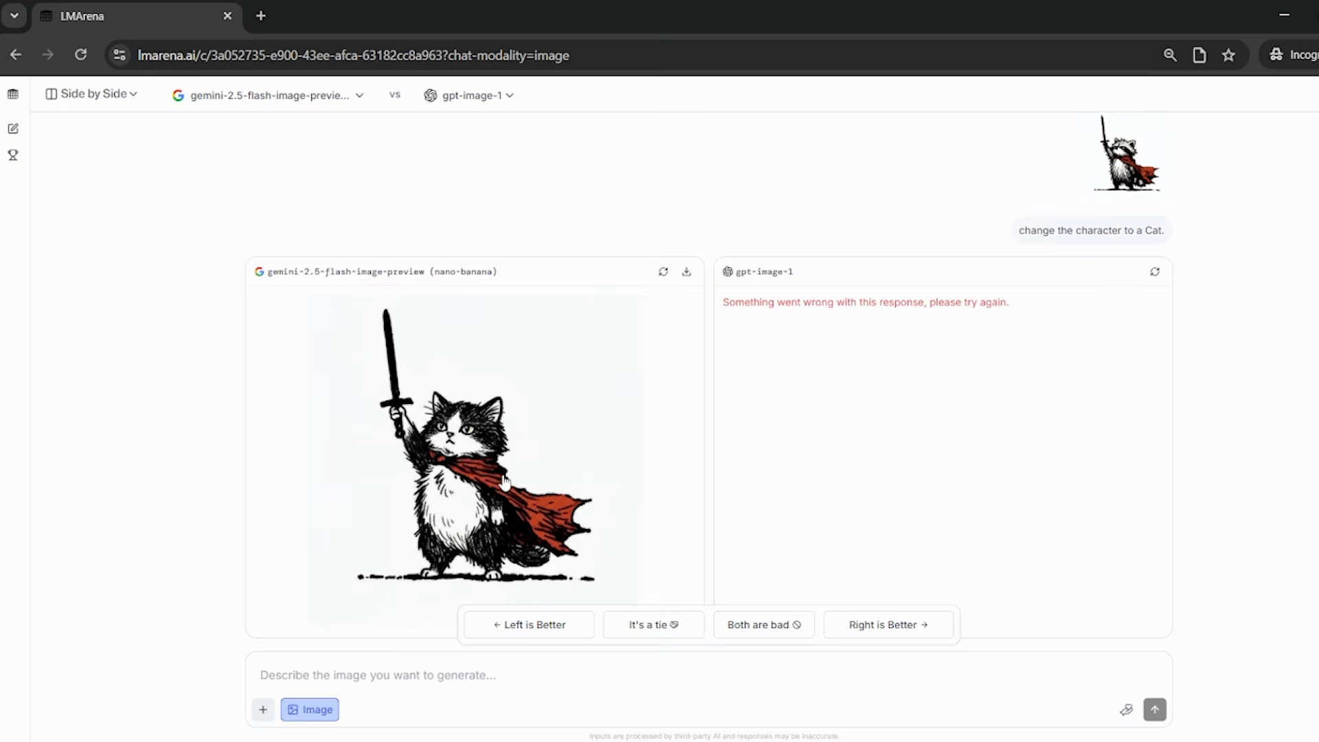
Step: View the Nano Banana cat drawing enlarged and vote for it over gpt-image-1
left_click(504, 479)
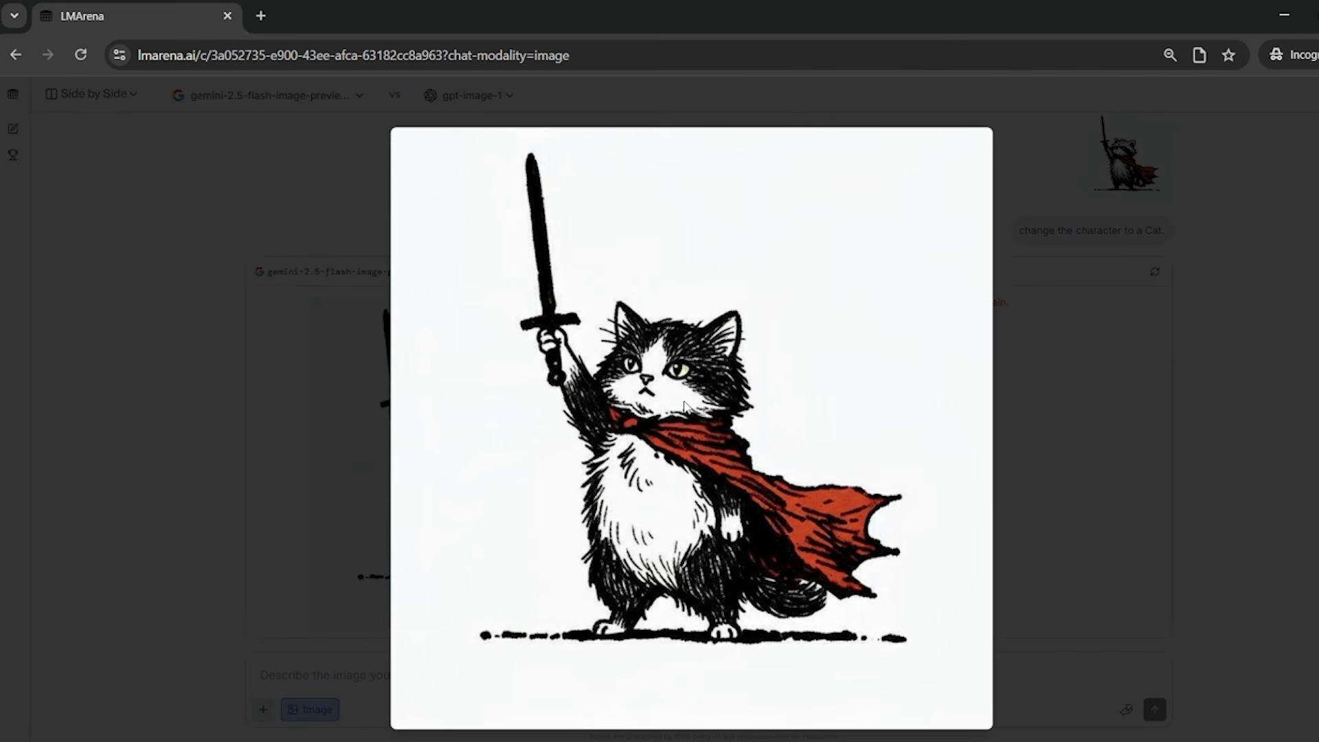
left_click(319, 488)
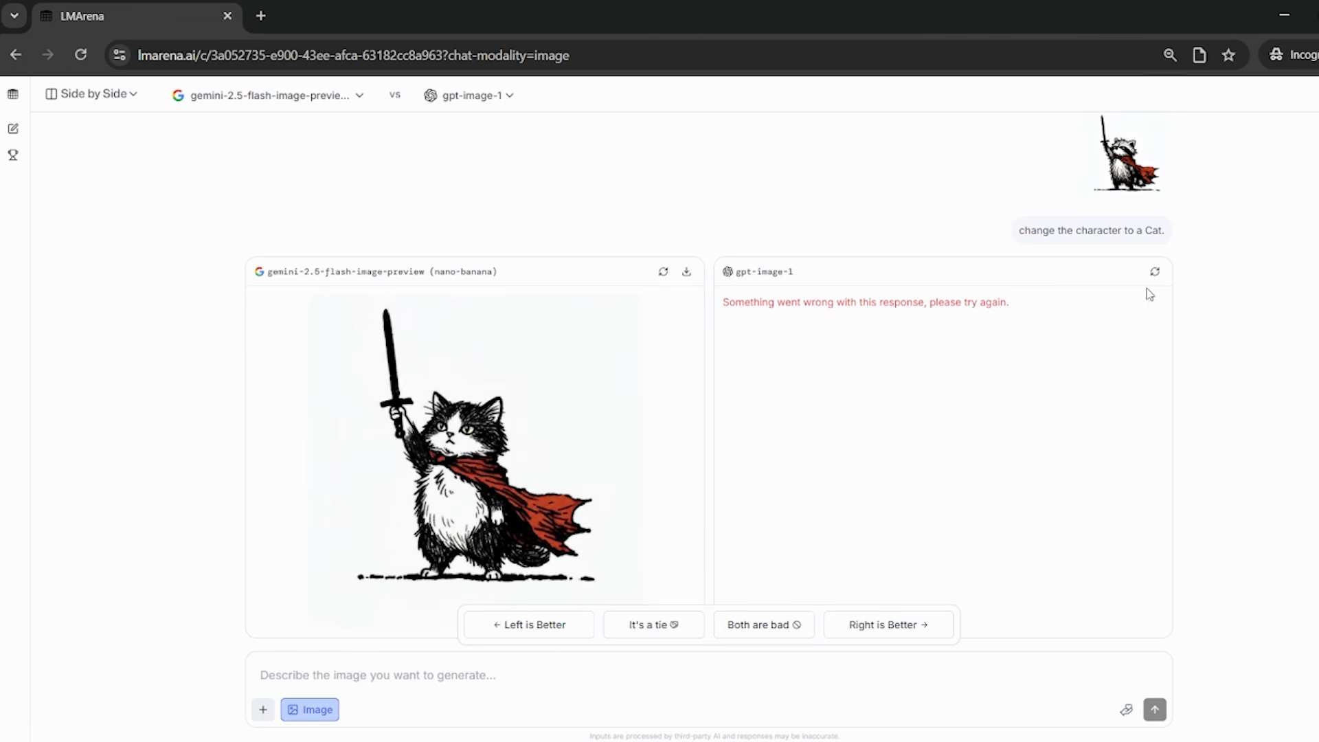
left_click(556, 622)
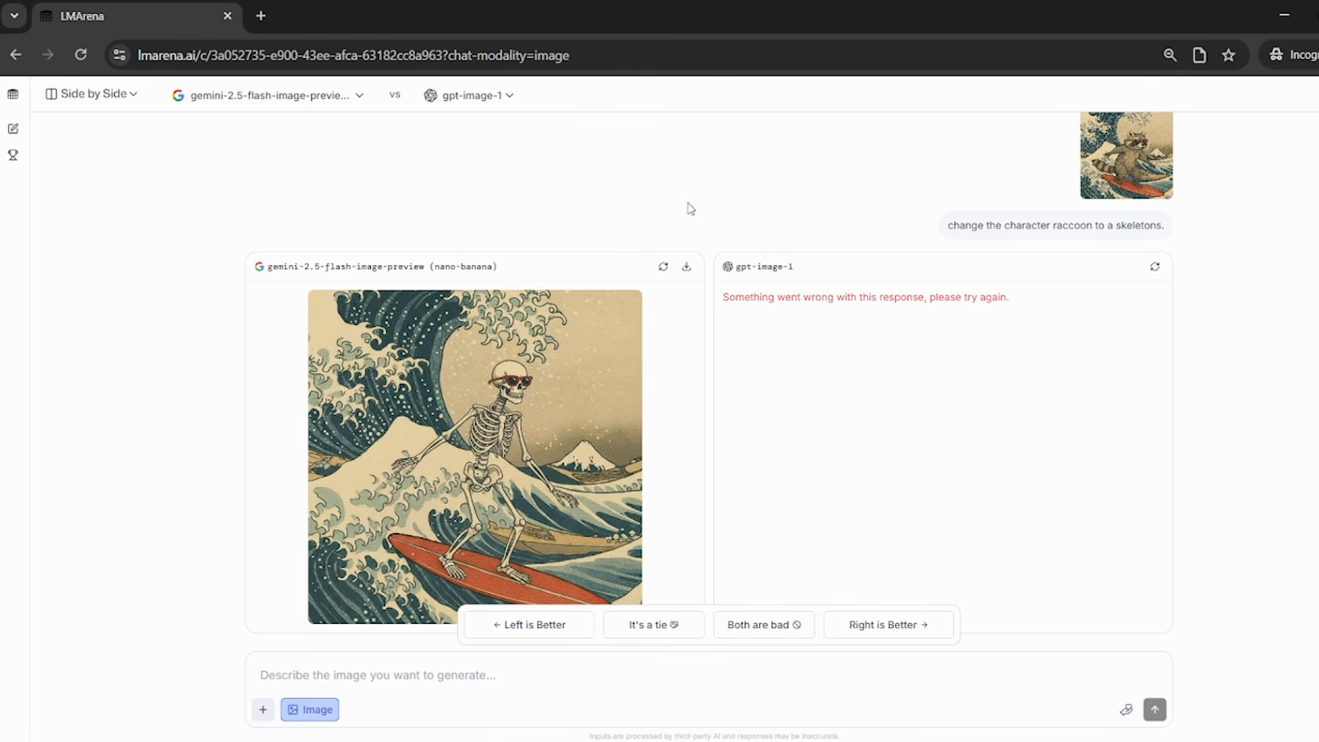
Step: Compare the enlarged skeleton surfer with the original raccoon surfer image, and vote for the Nano Banana result
left_click(595, 431)
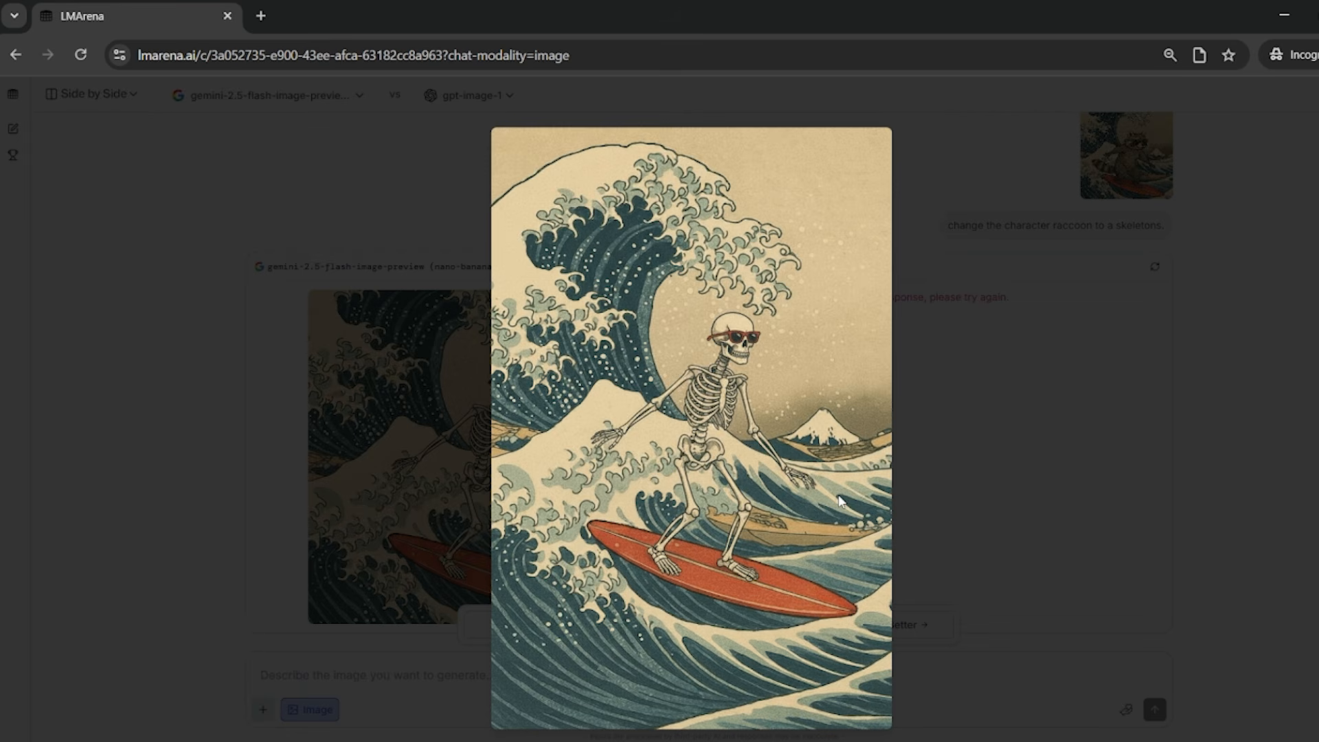
left_click(971, 498)
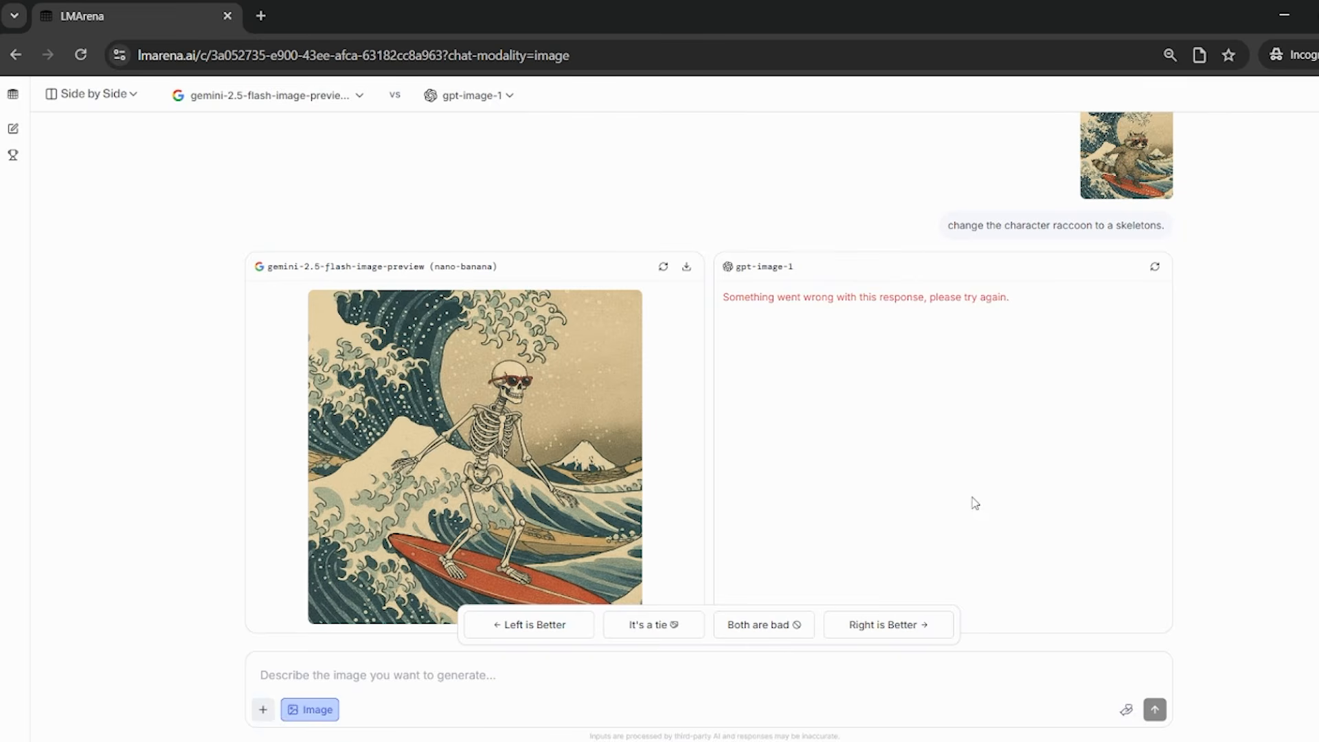
left_click(1108, 180)
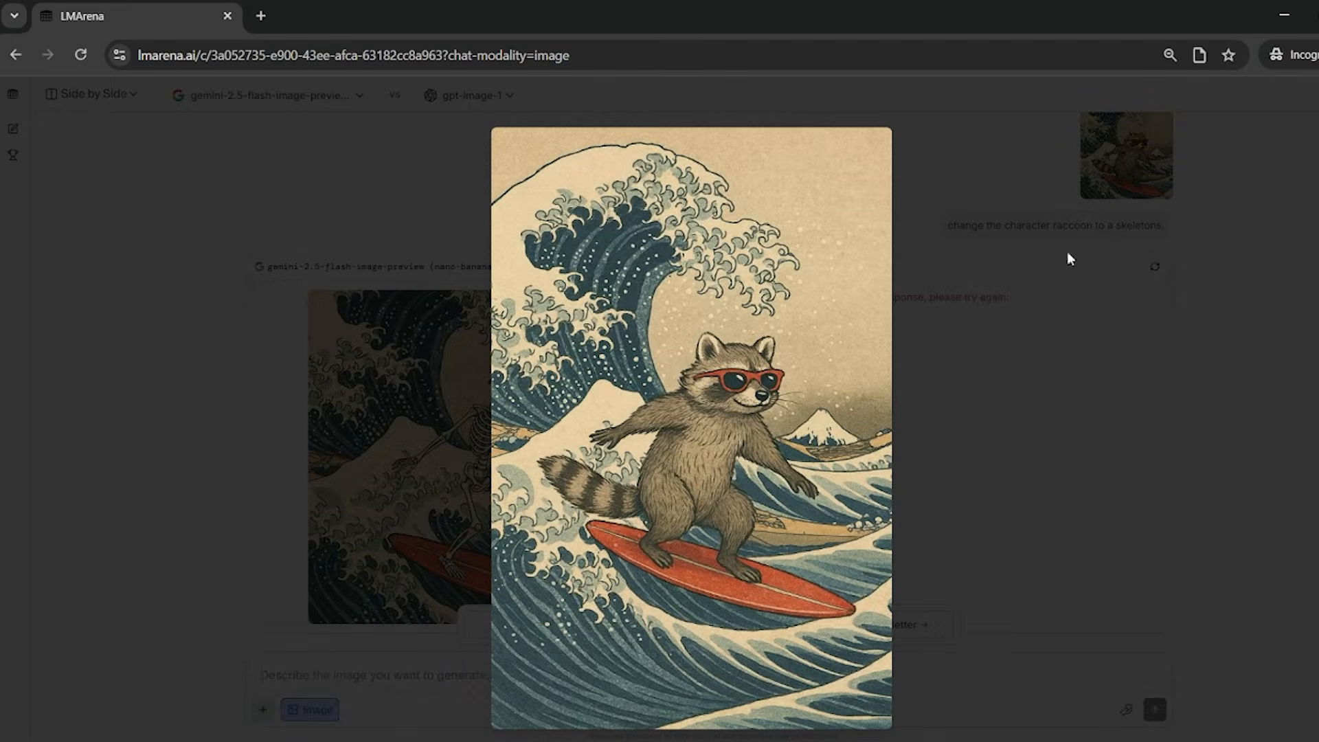
left_click(973, 417)
left_click(514, 477)
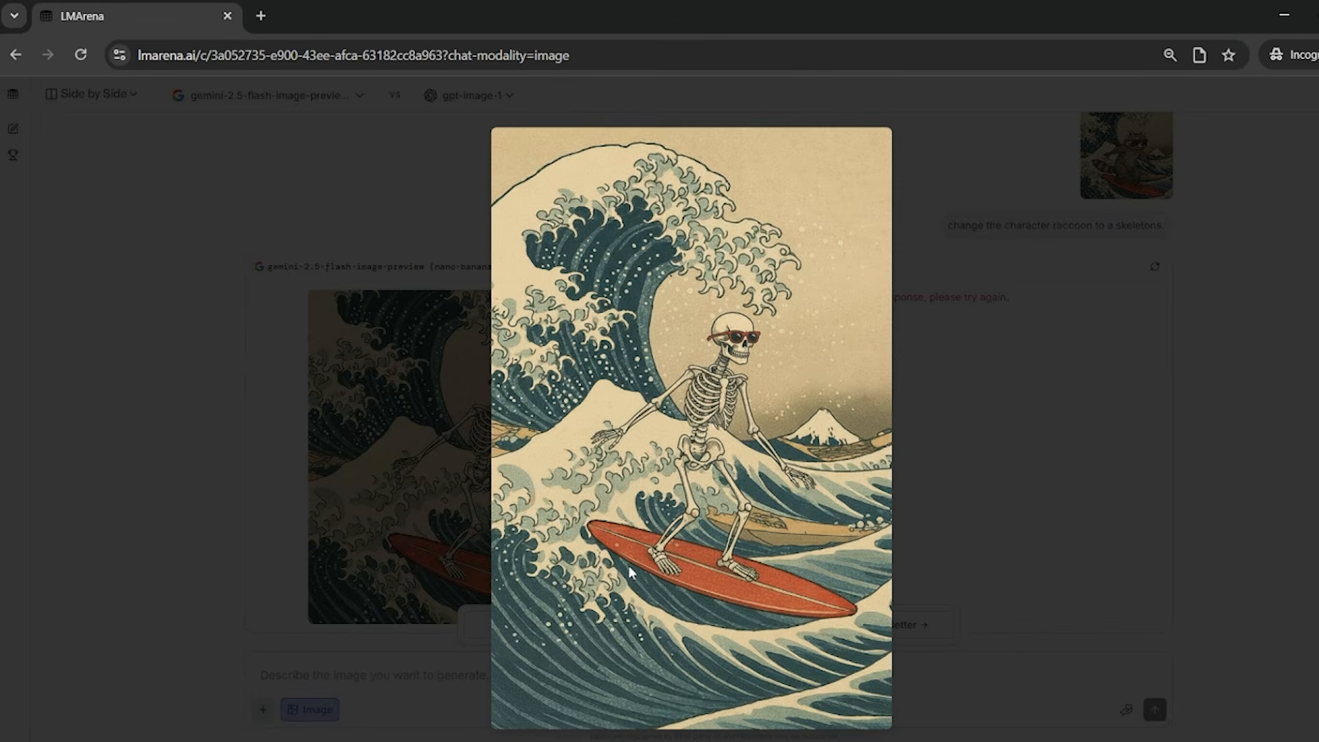
left_click(319, 383)
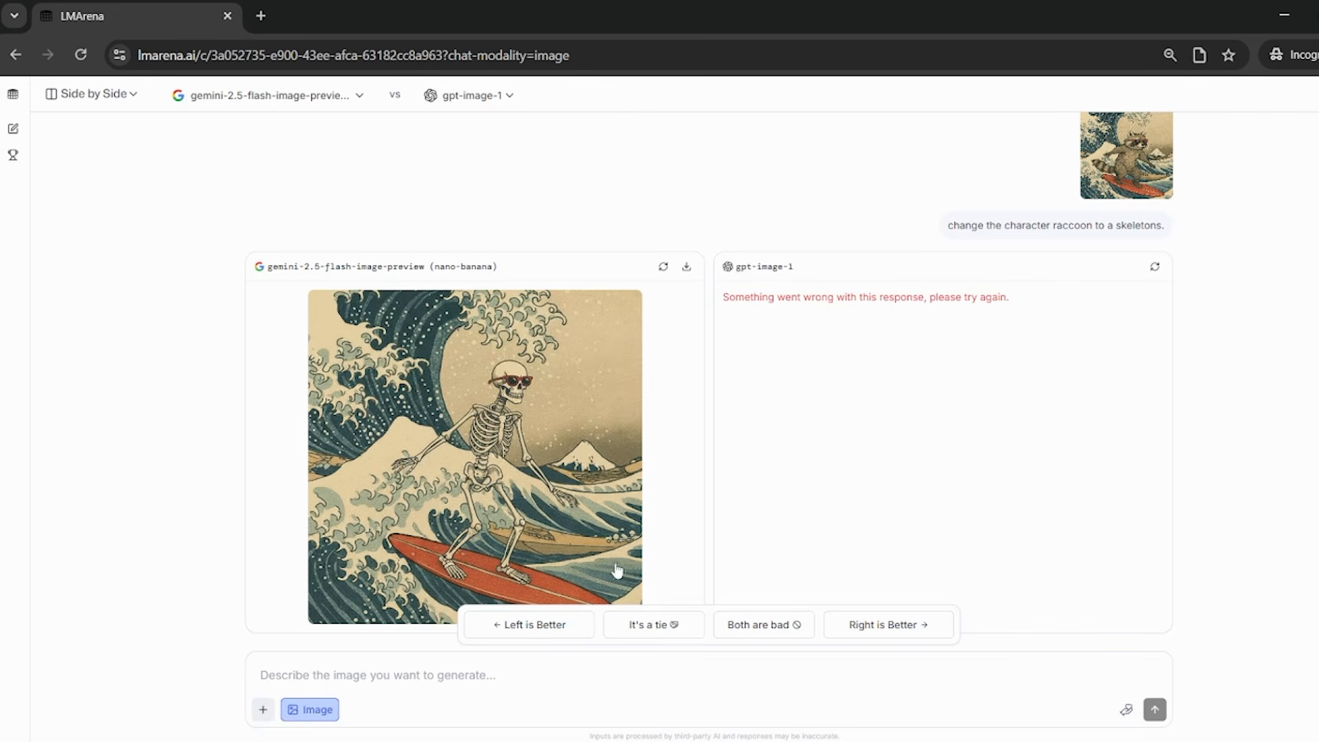
left_click(557, 627)
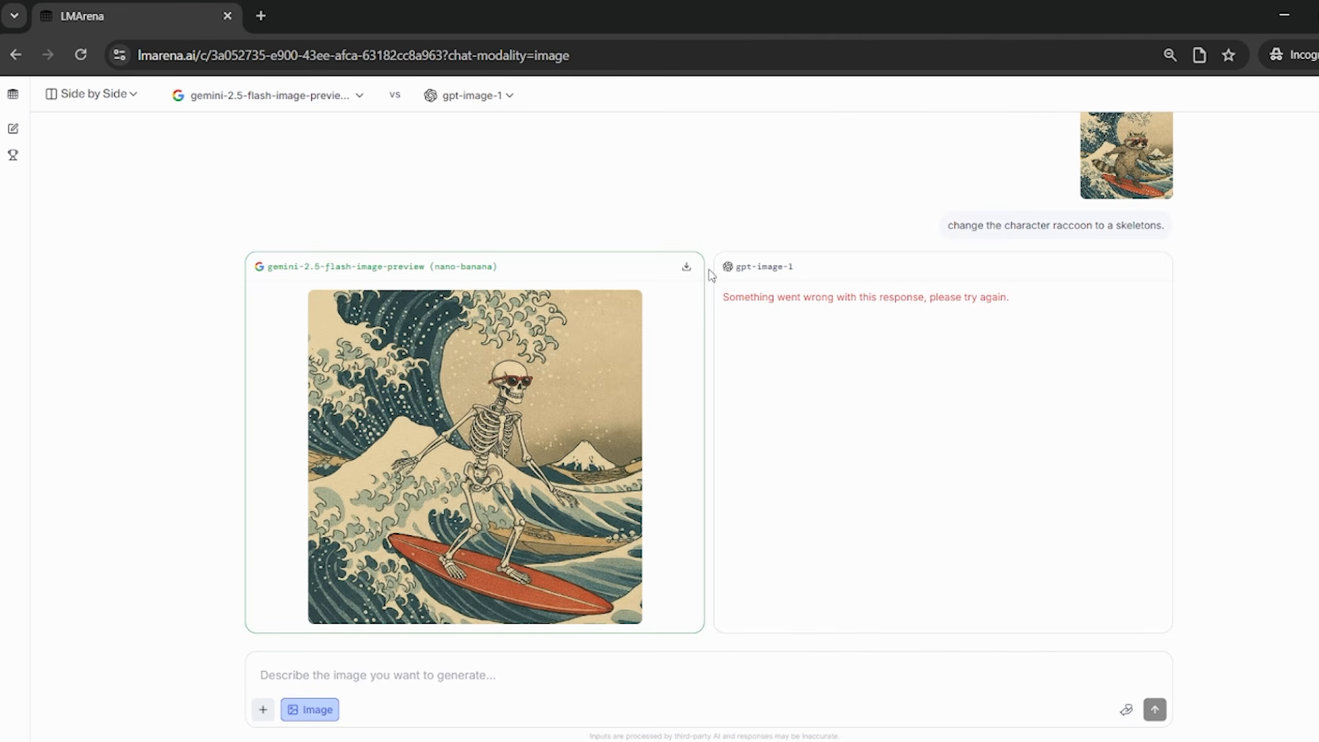